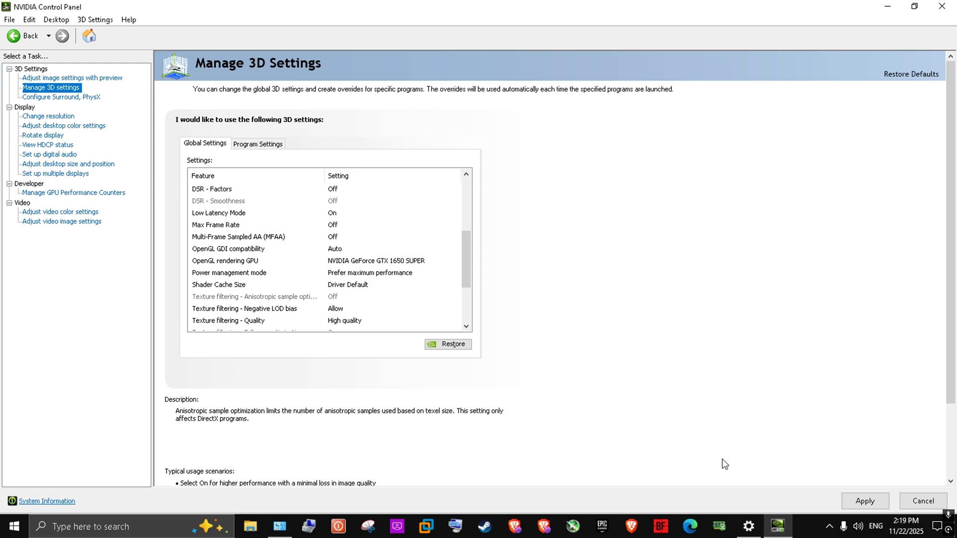
Launch Wise Memory Optimizer as administrator, check its Optimize options, and open Task Manager's memory page
click(719, 525)
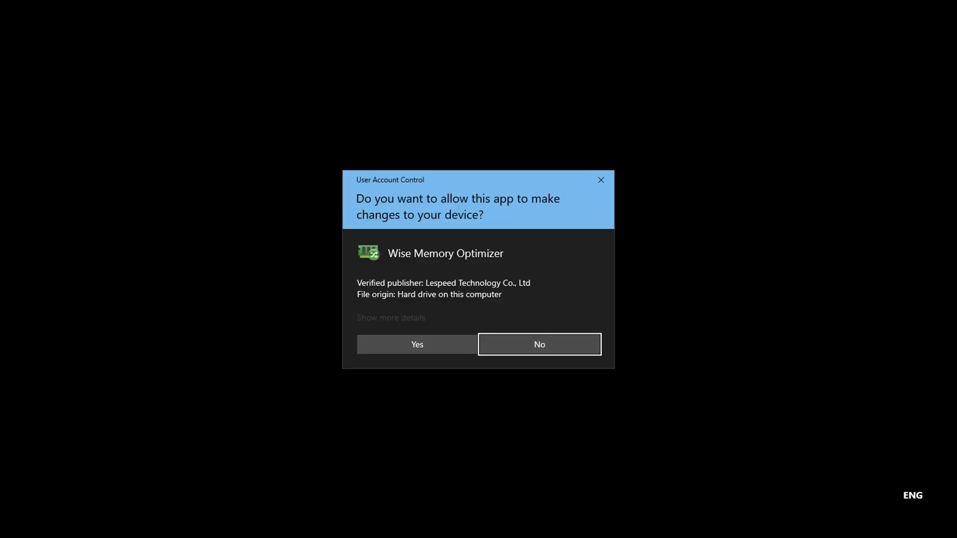
click(417, 344)
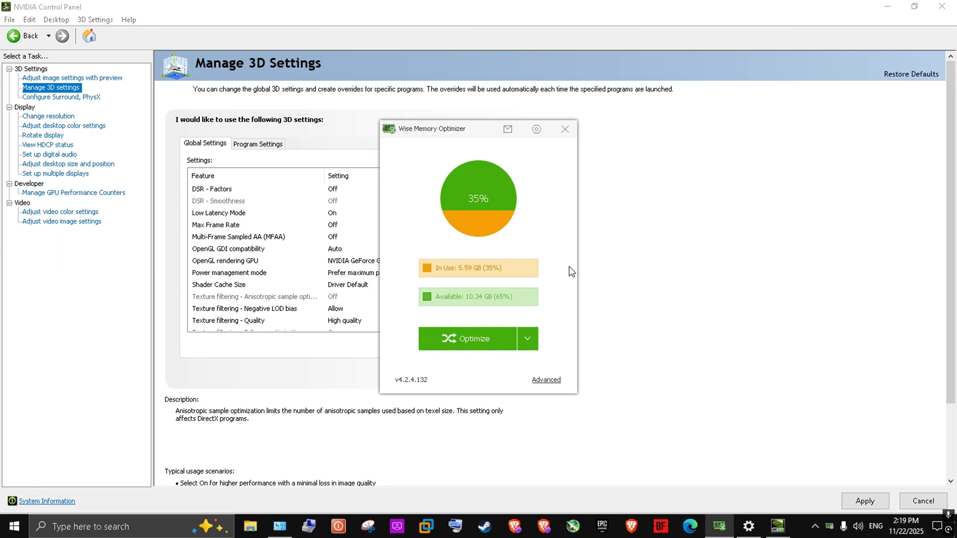
drag(447, 143, 468, 156)
click(548, 354)
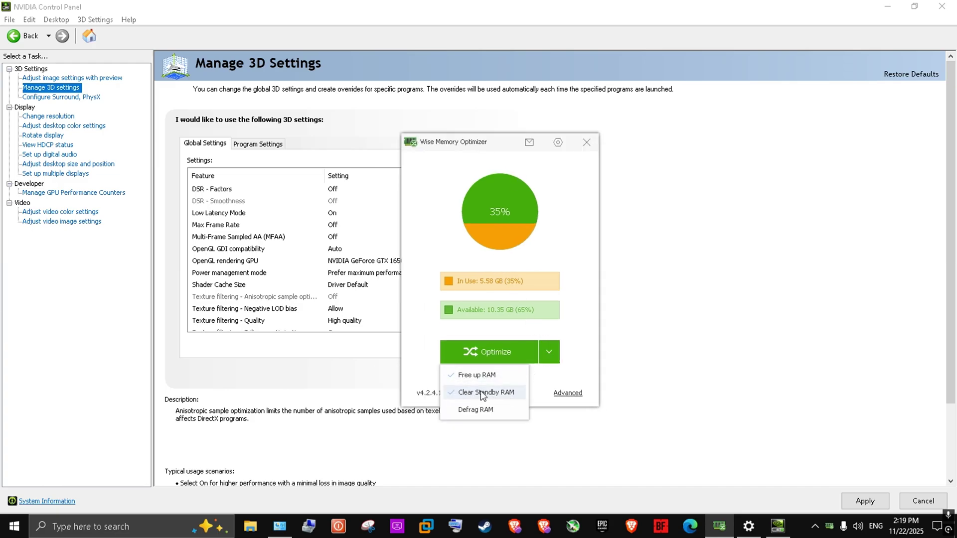
right_click(801, 526)
click(792, 468)
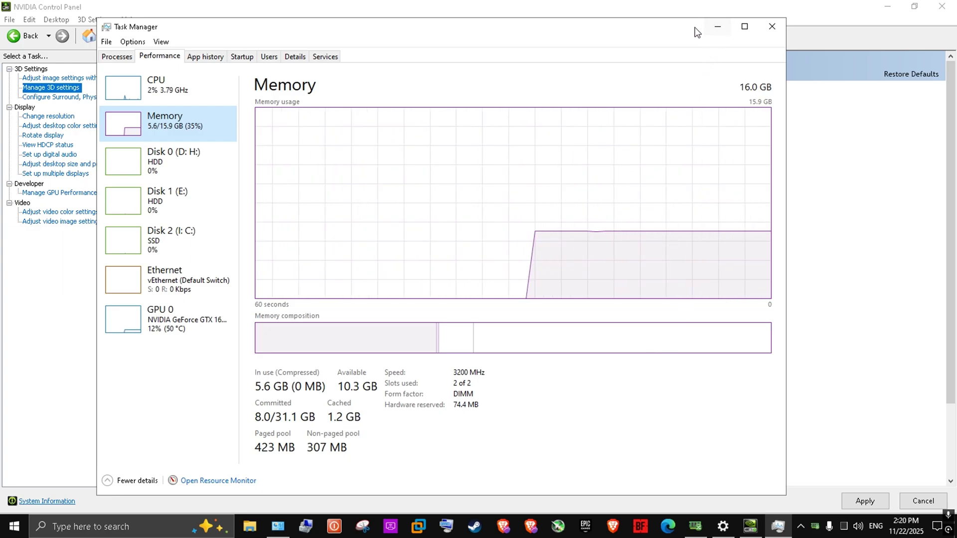
Place Task Manager beside Wise Memory Optimizer and free RAM, dropping memory use to 22%
drag(680, 36, 695, 52)
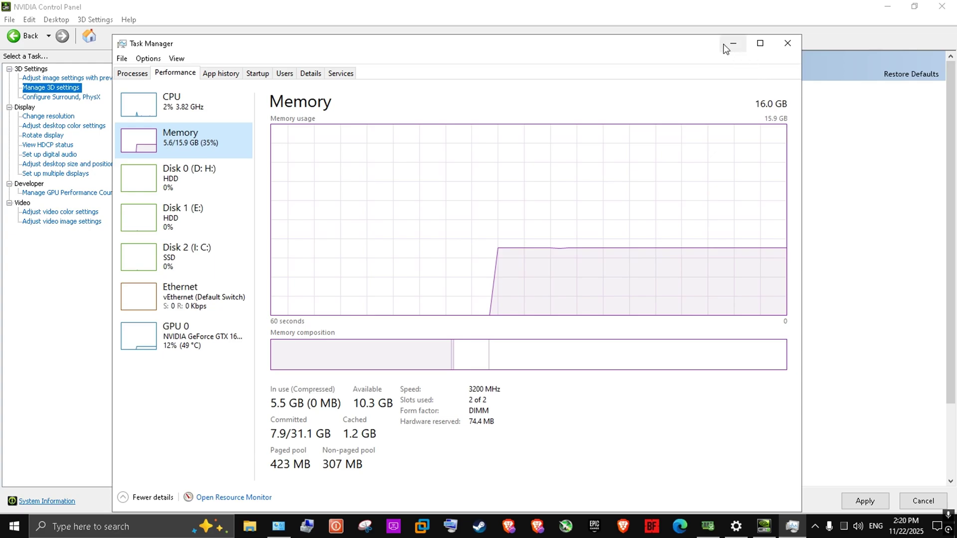
drag(674, 45, 409, 66)
click(557, 198)
drag(557, 198, 767, 185)
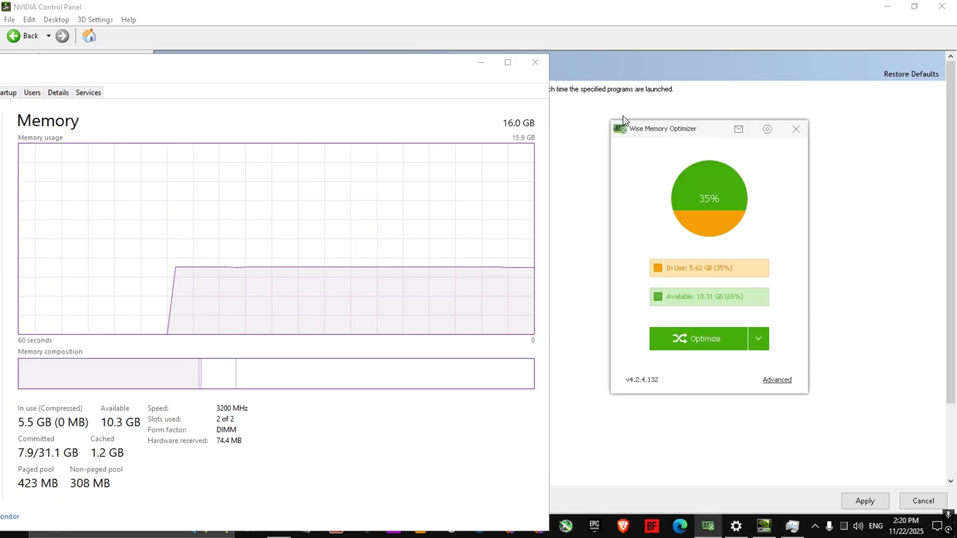
drag(401, 63, 514, 37)
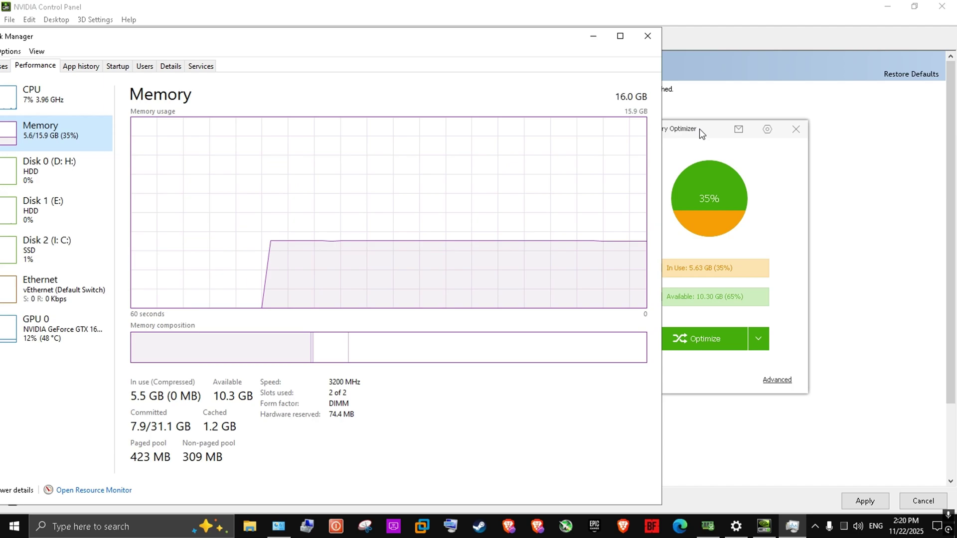
drag(699, 128, 796, 133)
click(792, 343)
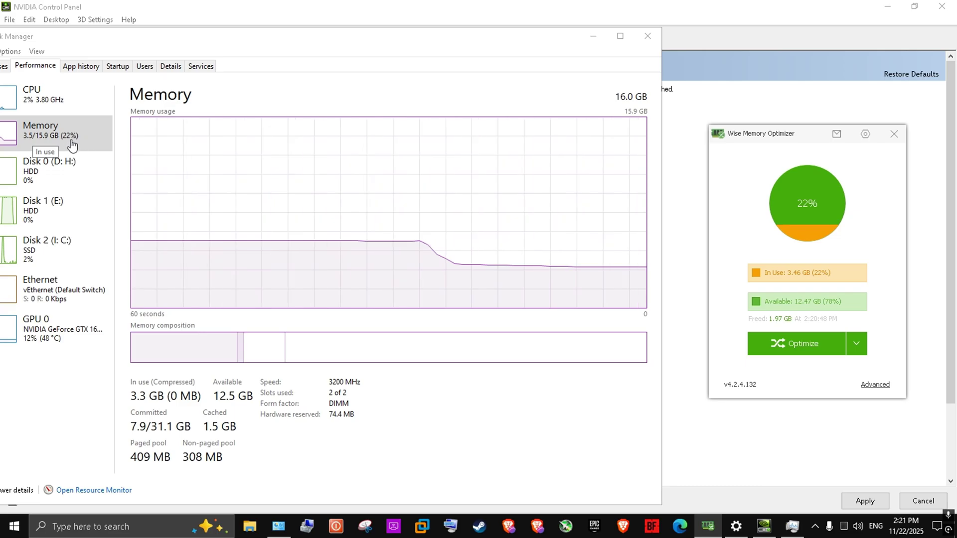
Close Task Manager, review Auto Optimization (below 30% available, CPU idle only), and send the optimizer to the tray
key(alt+F4)
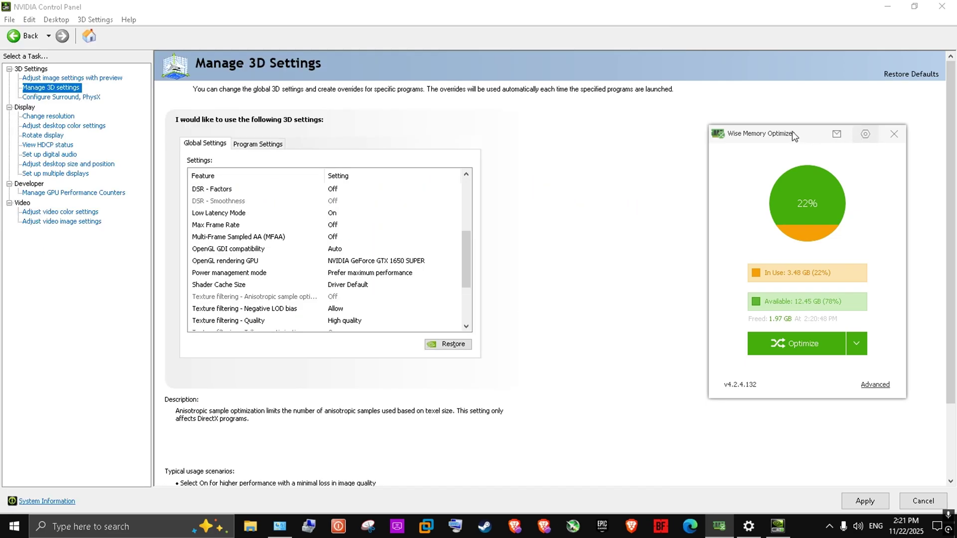
click(865, 133)
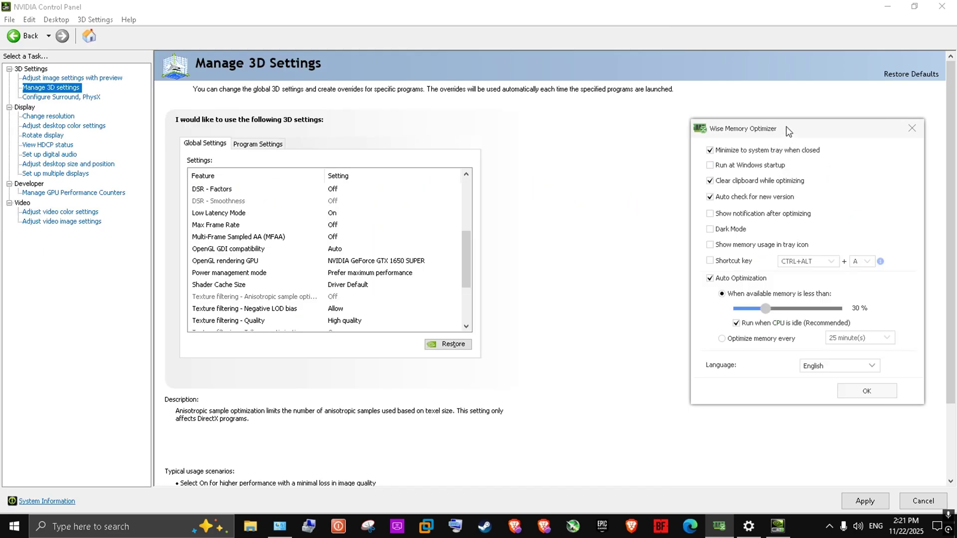
drag(786, 127, 627, 124)
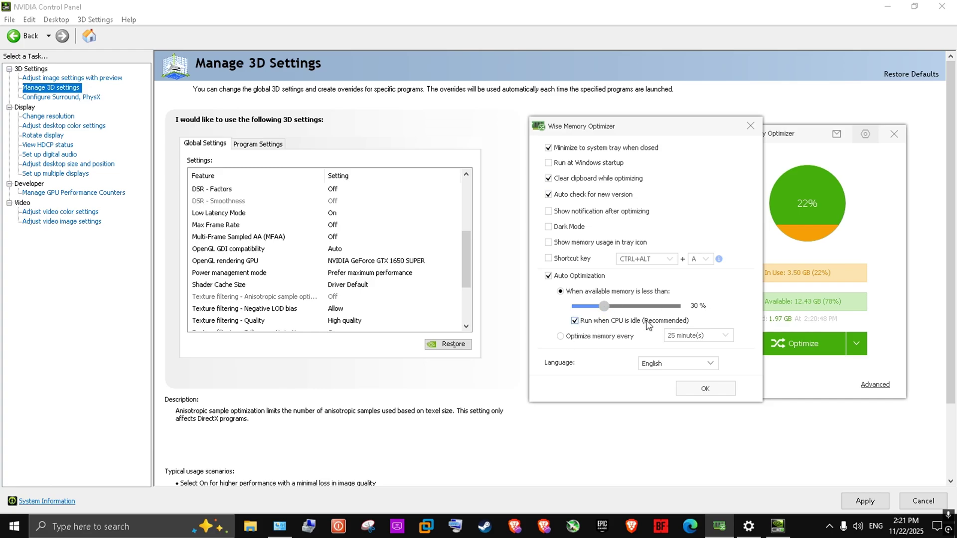
click(705, 388)
click(829, 526)
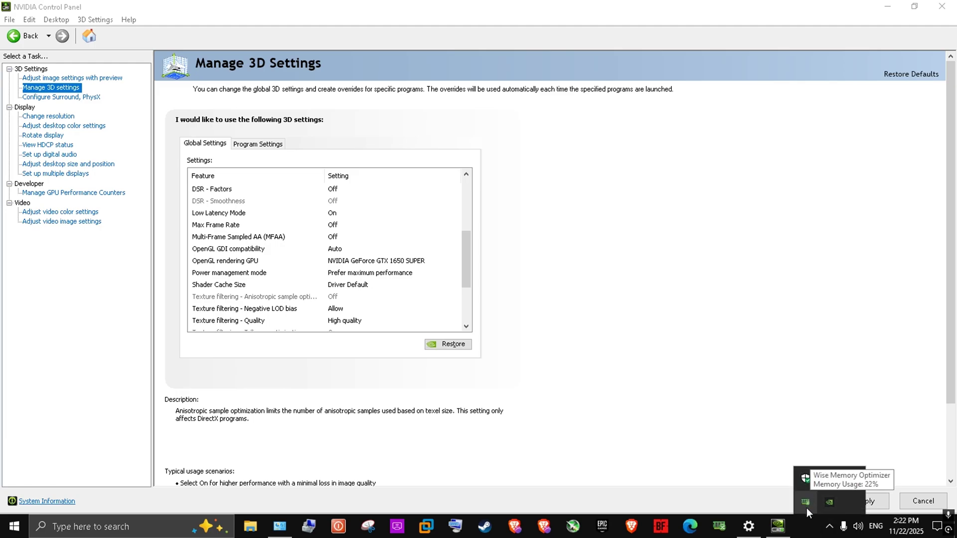
click(829, 524)
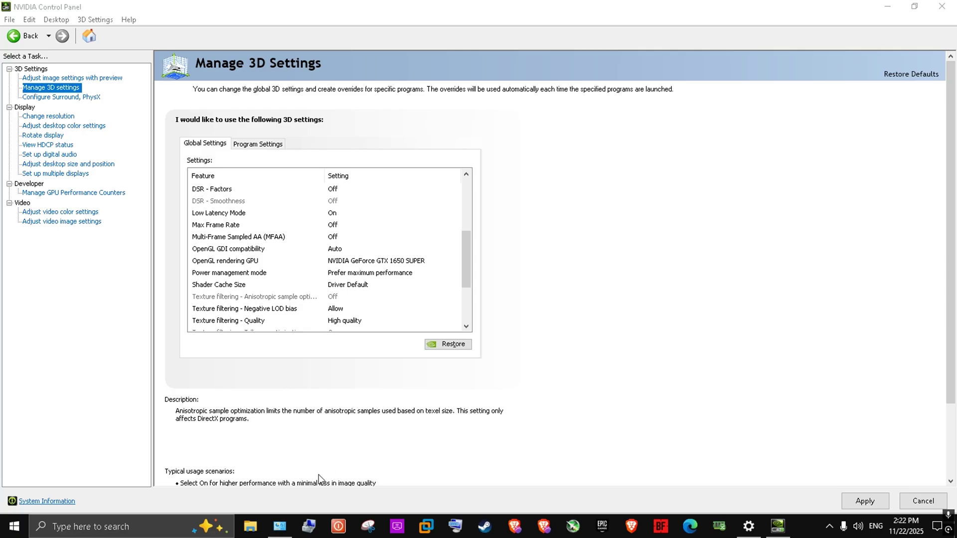
From This PC's properties, open Advanced system settings and the Performance Options' Advanced tab
key(super+e)
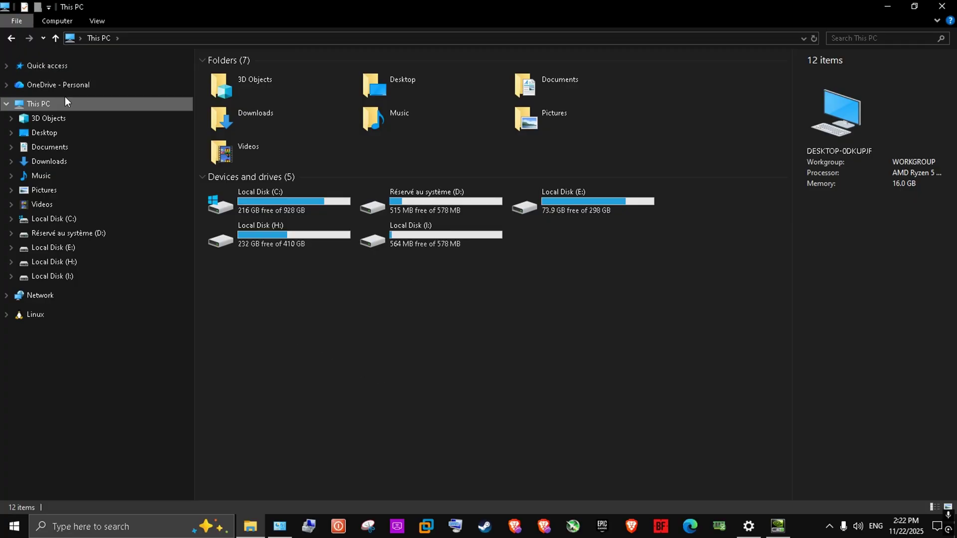
right_click(431, 349)
click(470, 464)
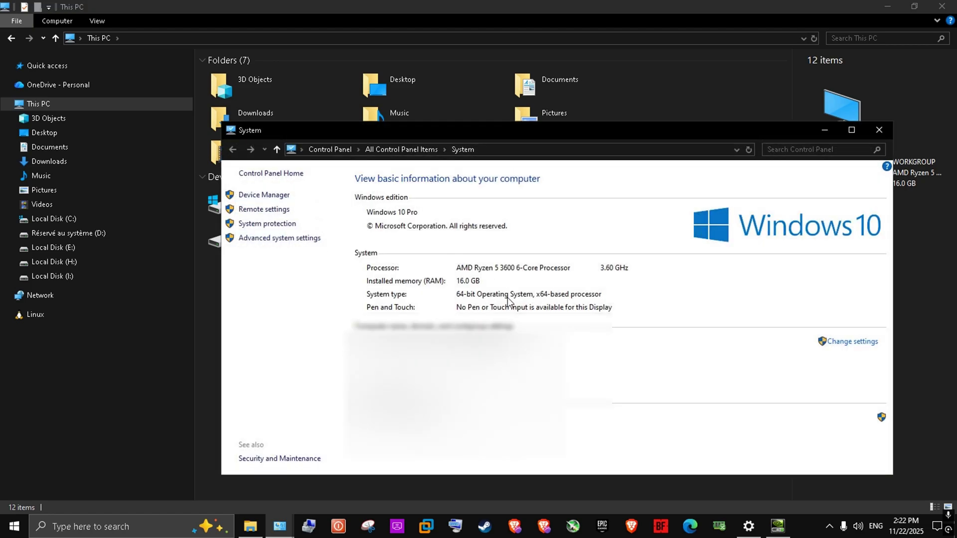
click(287, 239)
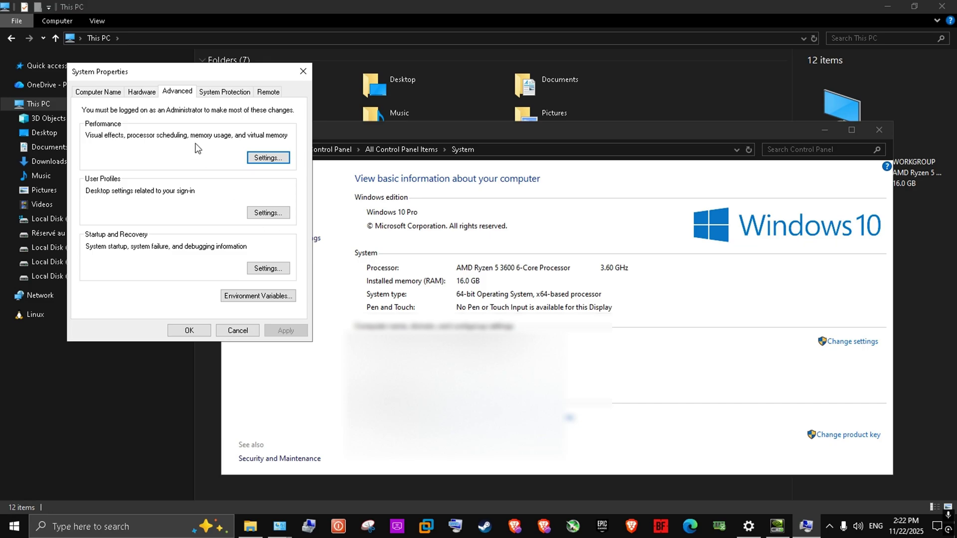
drag(212, 81, 517, 206)
click(573, 283)
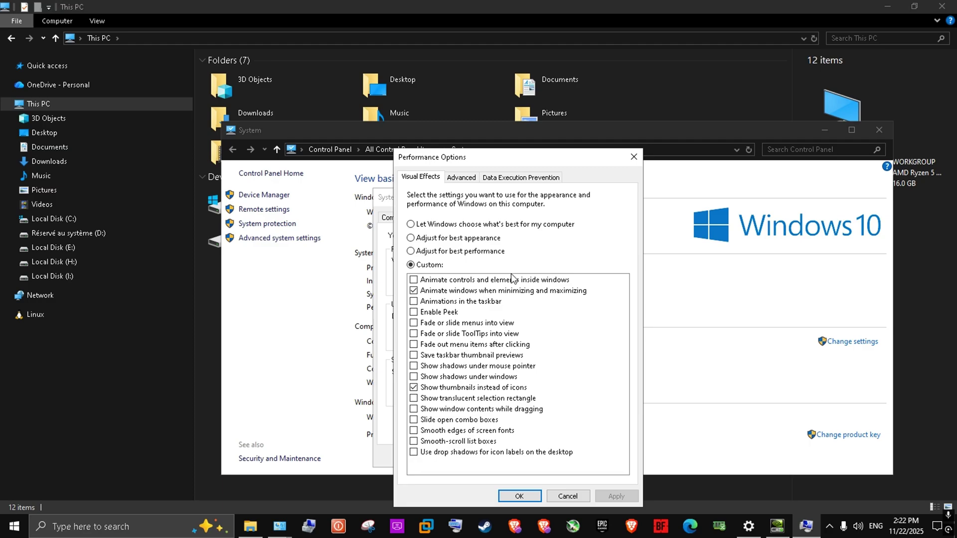
click(466, 180)
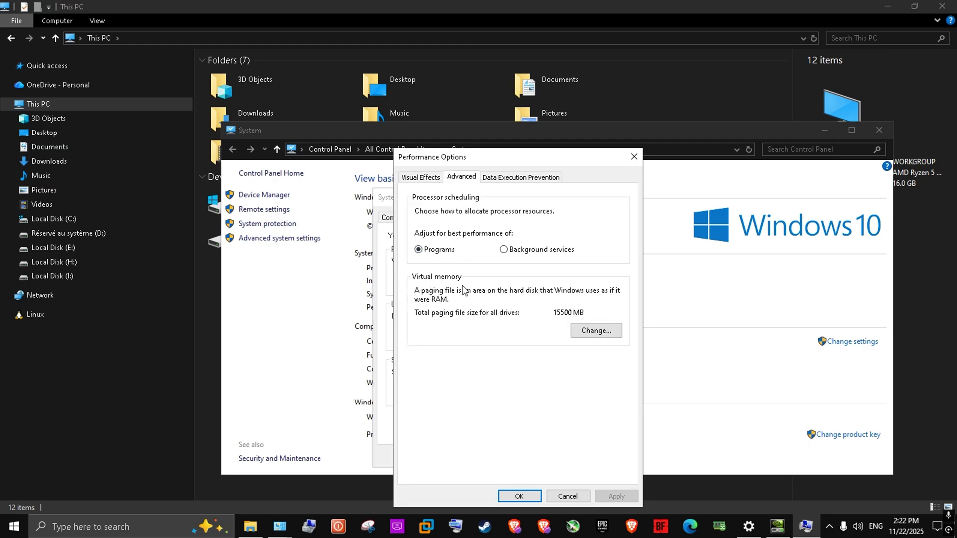
Open the Virtual Memory dialog and try 8000 MB initial and maximum paging size for C:
click(577, 332)
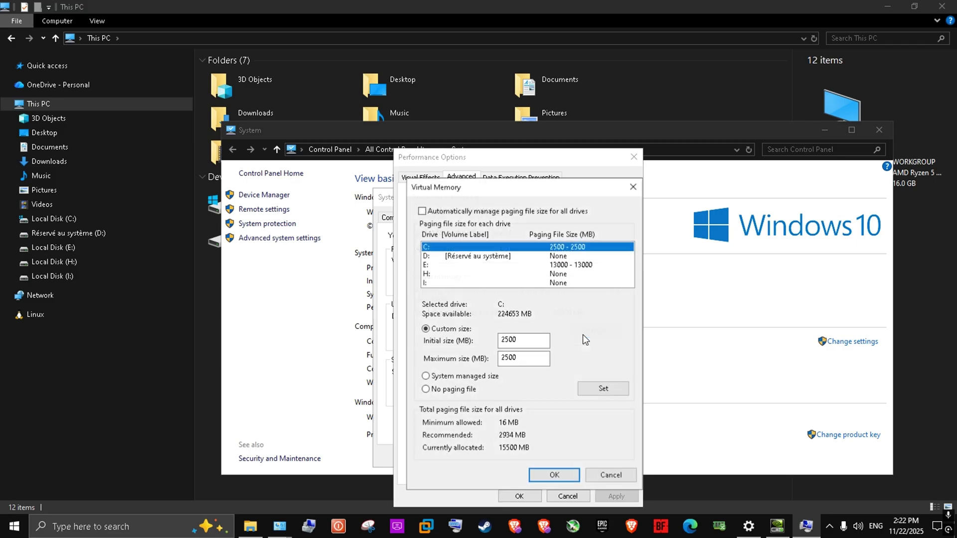
double_click(526, 340)
text(8000)
double_click(514, 342)
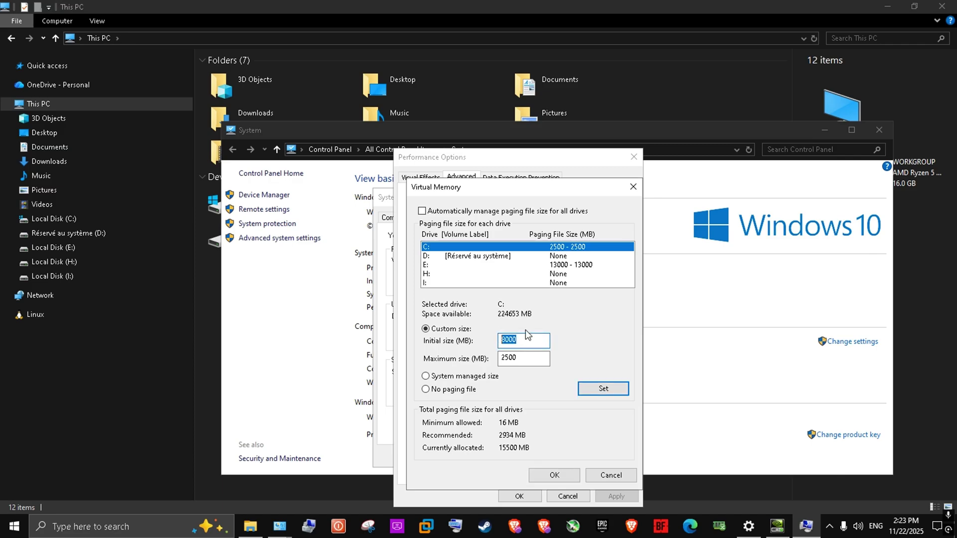
double_click(500, 359)
text(8000)
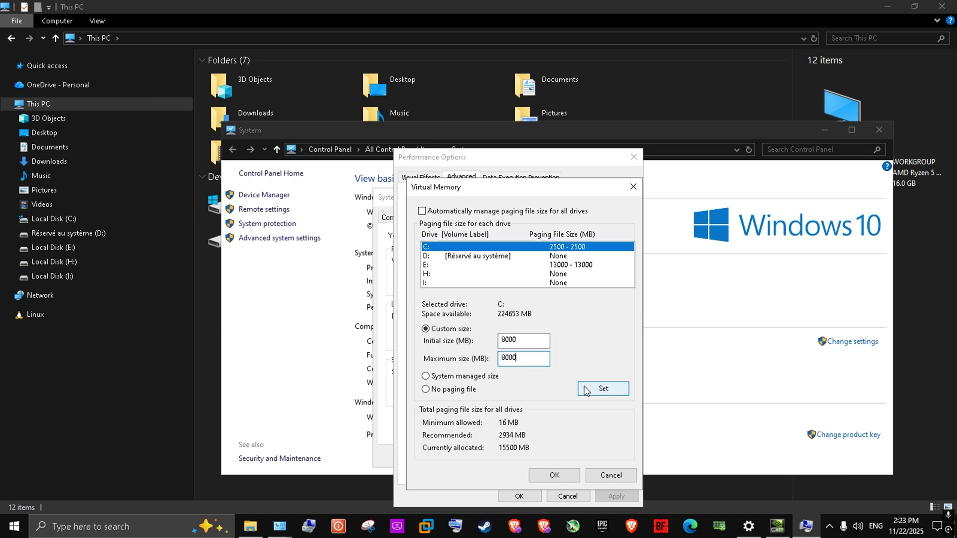
Revert C:'s paging file to 2500–2500 MB and view drive E:'s 13000 MB paging size
double_click(528, 358)
text(2500)
double_click(528, 341)
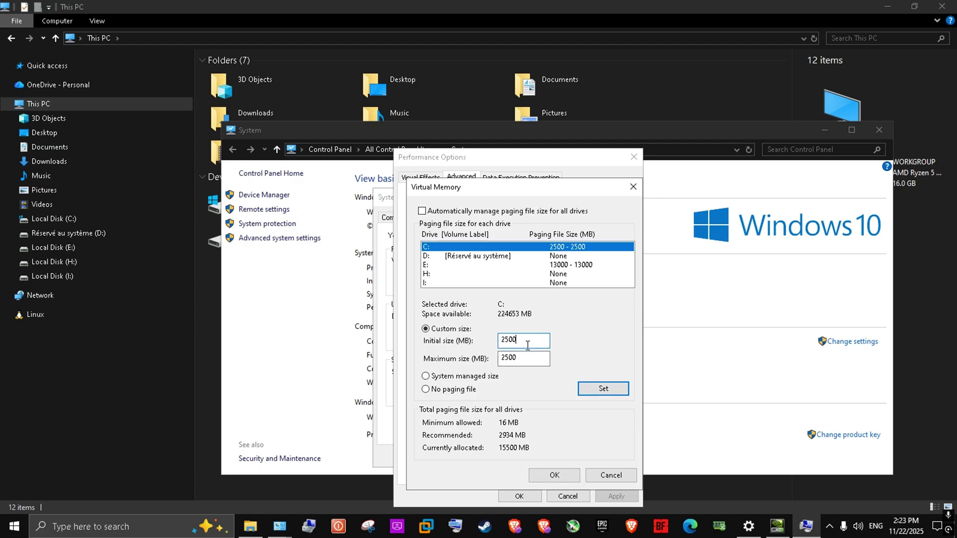
text(2500)
click(443, 266)
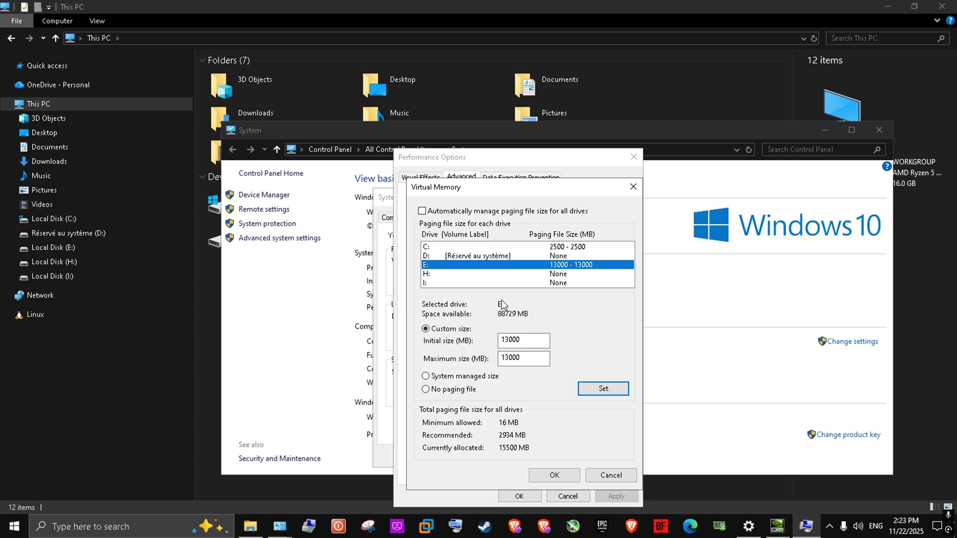
Reopen Task Manager with Ctrl+Shift+Esc to see 3.9 of 15.9 GB (25%) memory in use
key(ctrl+shift+Escape)
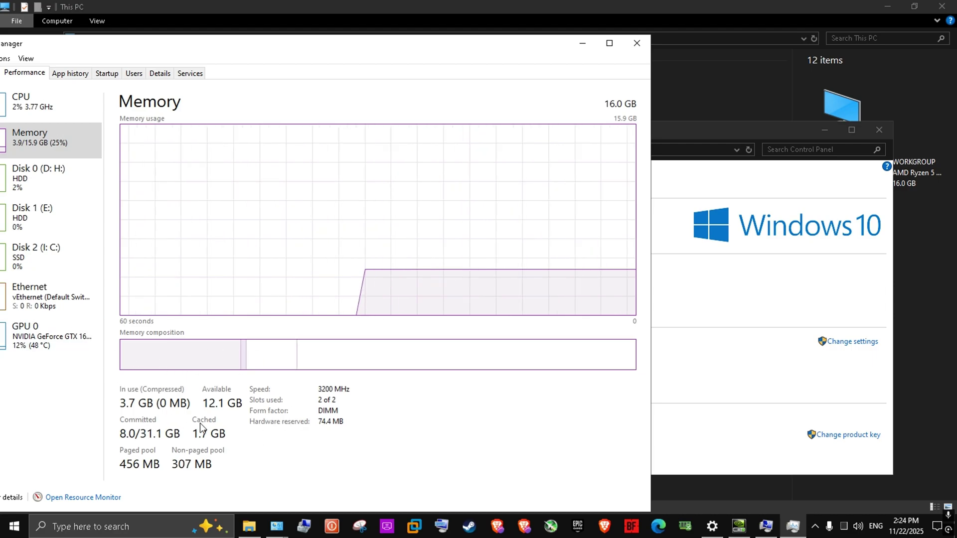
Close Task Manager, then set preview image settings back to 'Use the advanced 3D image settings'
click(636, 43)
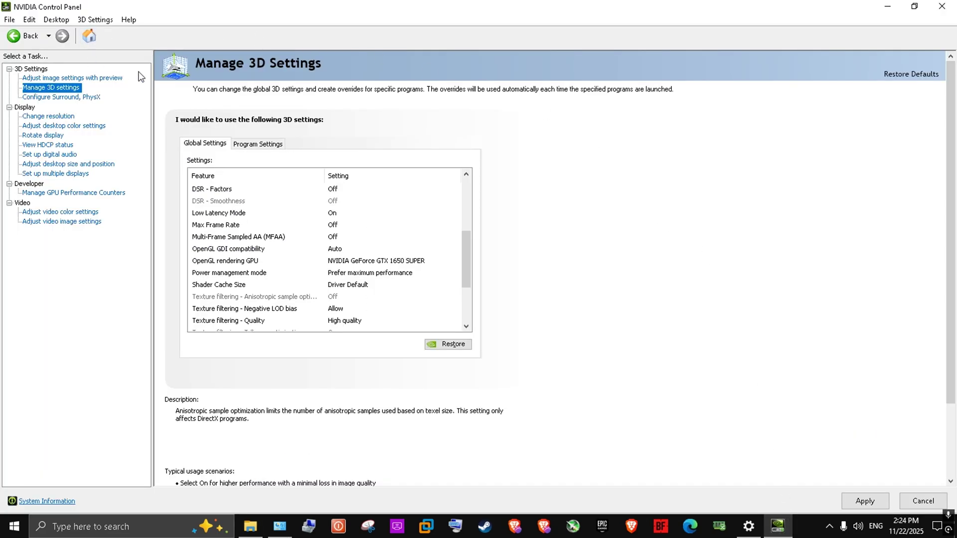
click(79, 78)
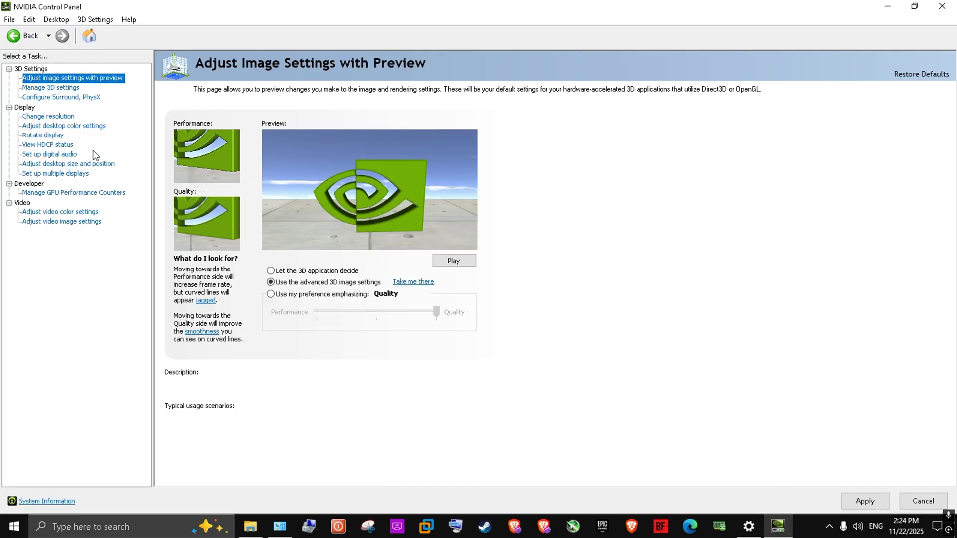
mouse_move(279, 287)
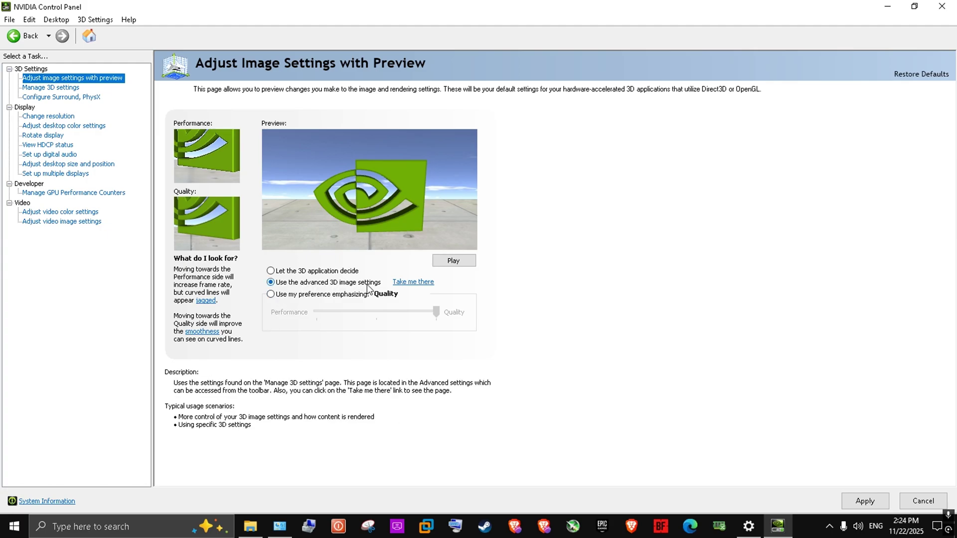
click(282, 295)
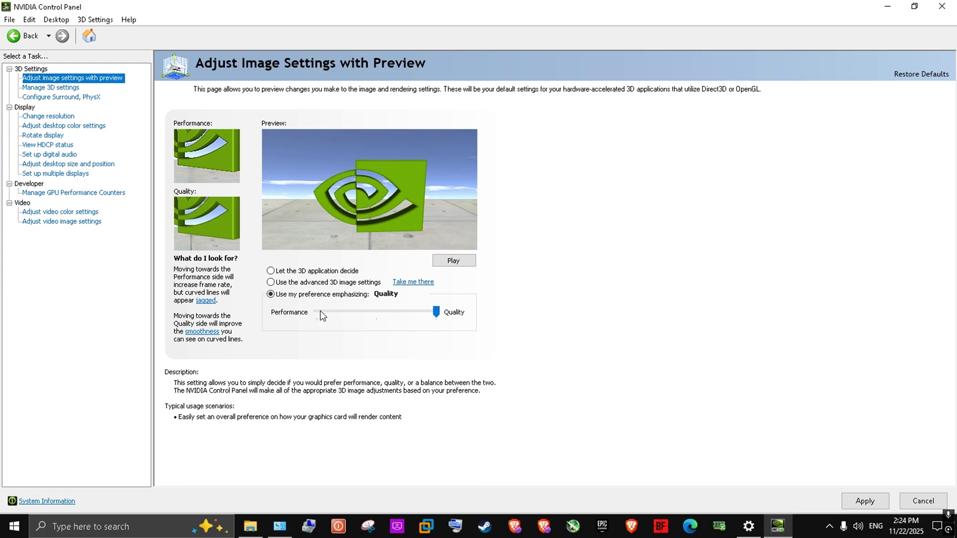
mouse_move(304, 285)
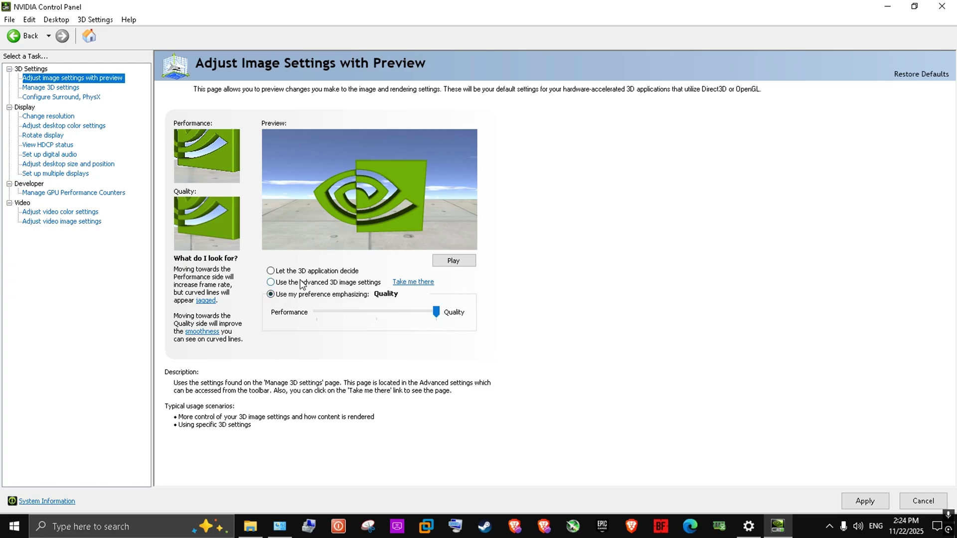
click(271, 282)
Open Manage 3D settings and review Anisotropic filtering (Application-controlled), FXAA and Gamma correction
click(413, 283)
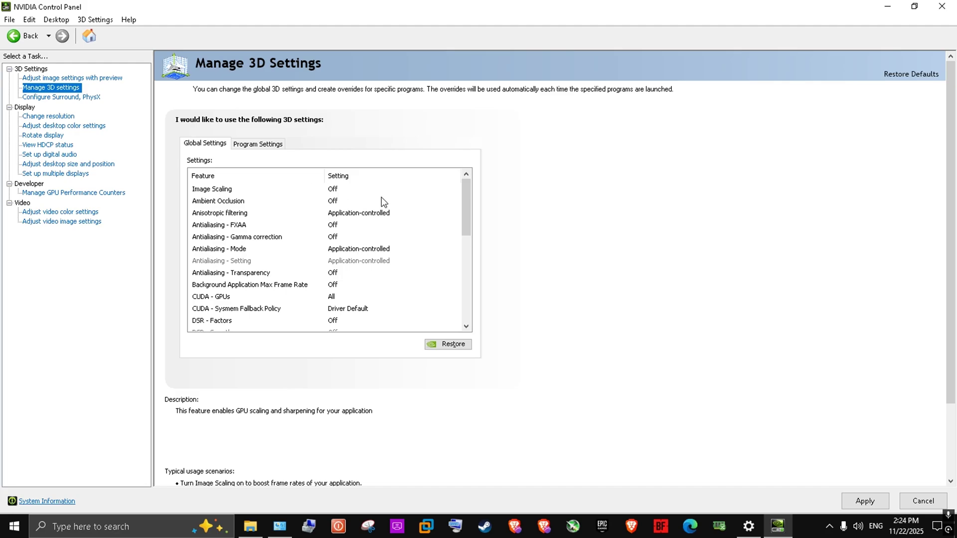
drag(465, 214, 451, 150)
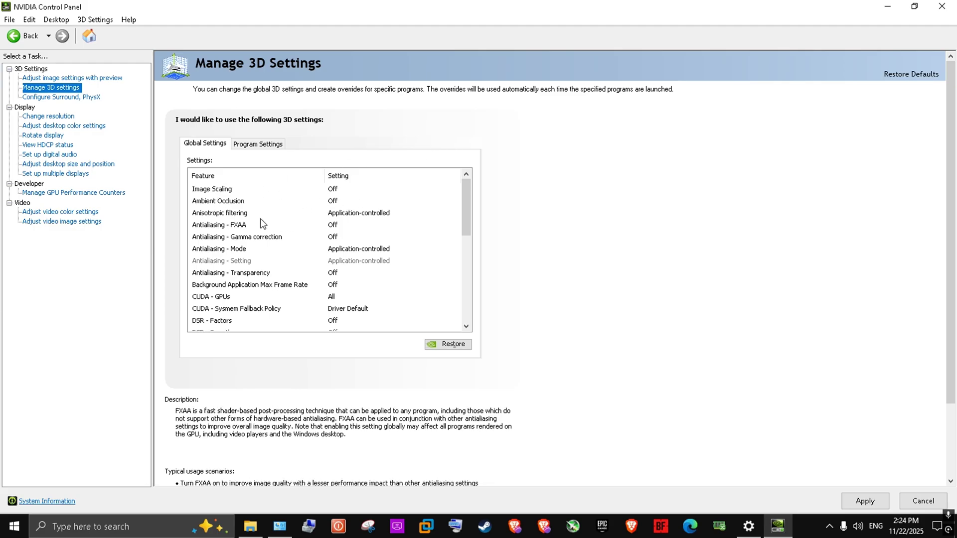
click(358, 217)
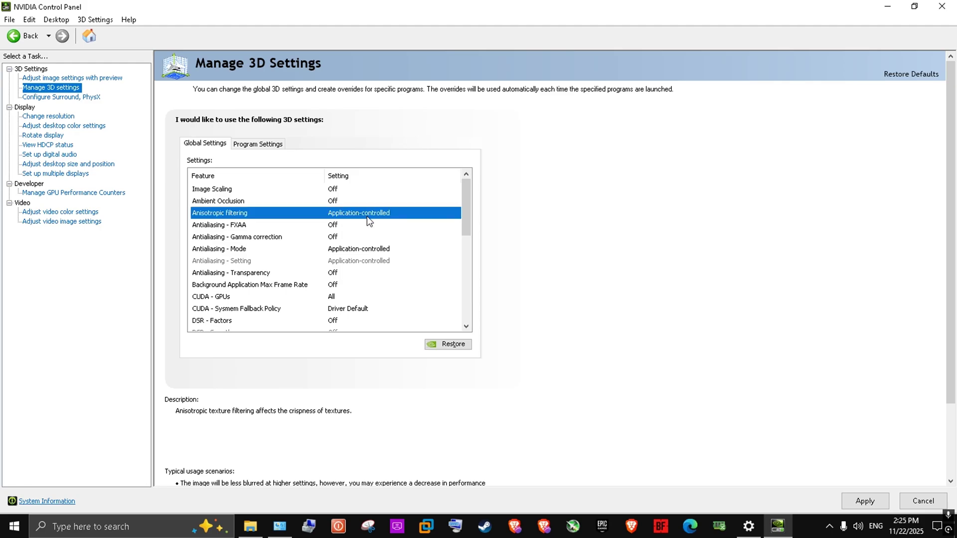
click(367, 214)
click(369, 211)
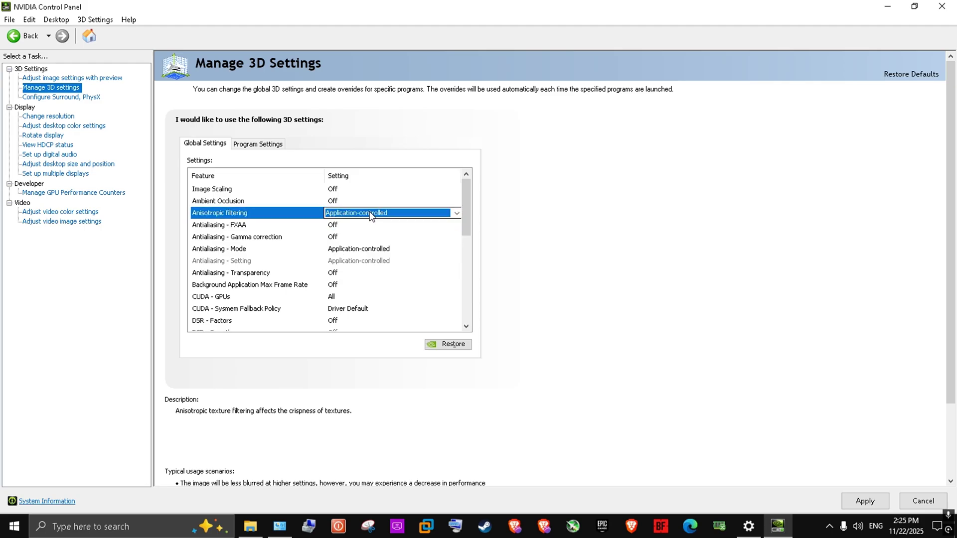
click(243, 229)
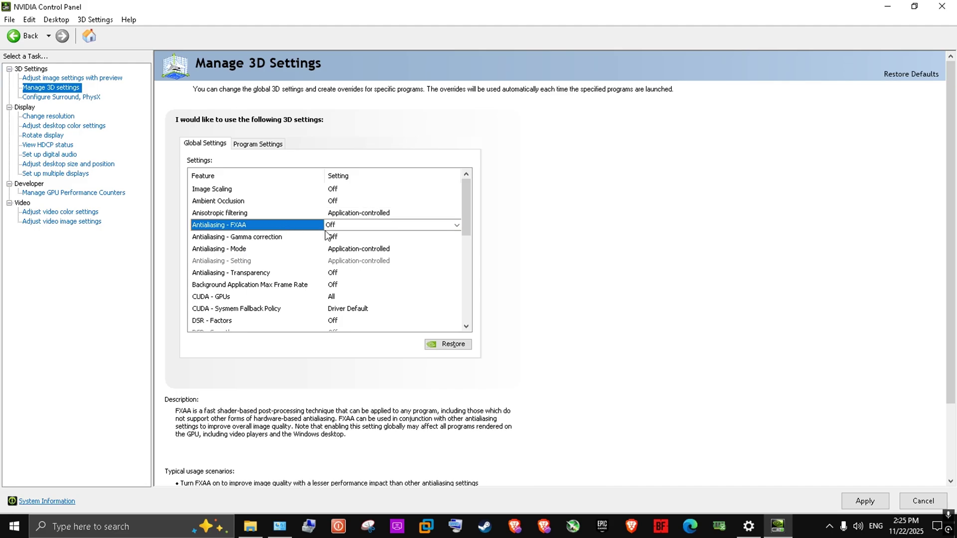
click(295, 236)
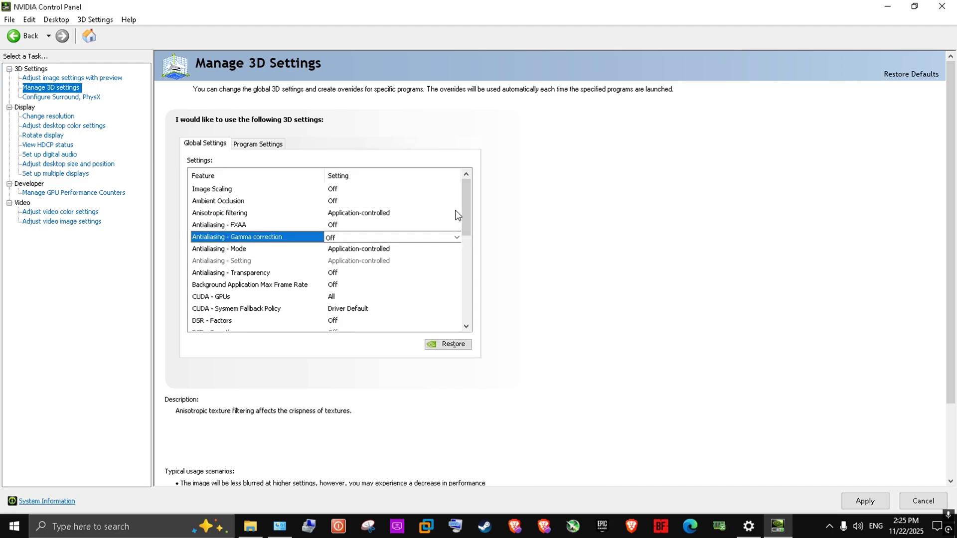
Review Background Application Max Frame Rate and confirm CUDA - GPUs stays set to All
scroll(466, 214, down, 1)
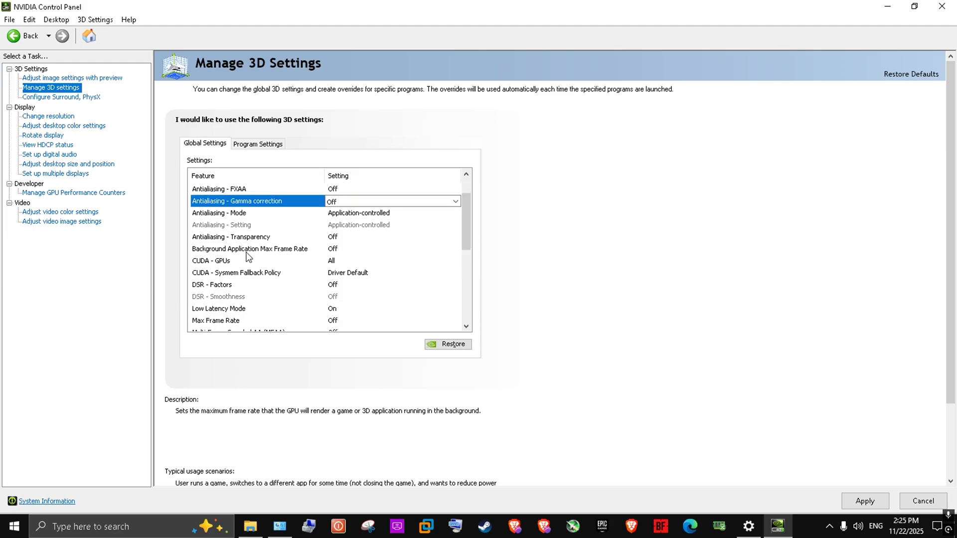
click(250, 252)
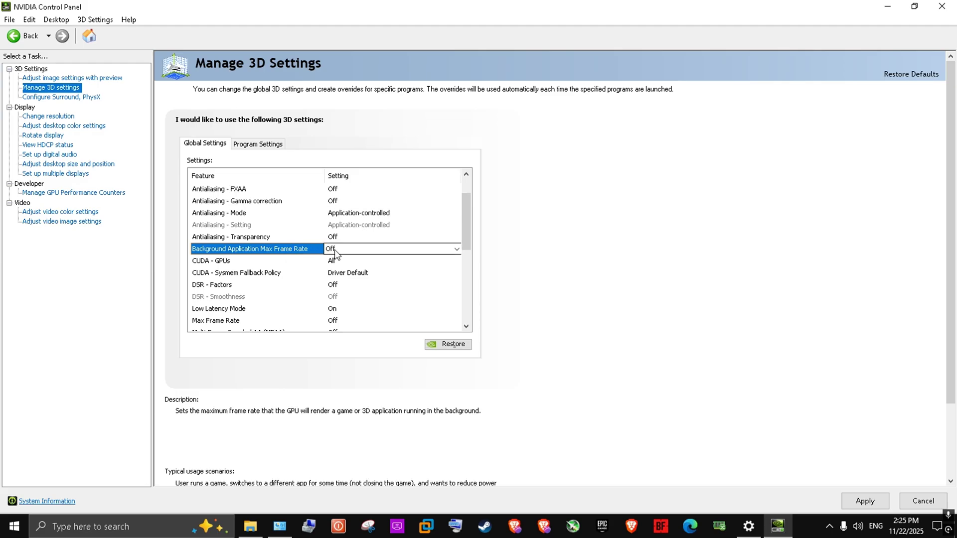
click(207, 261)
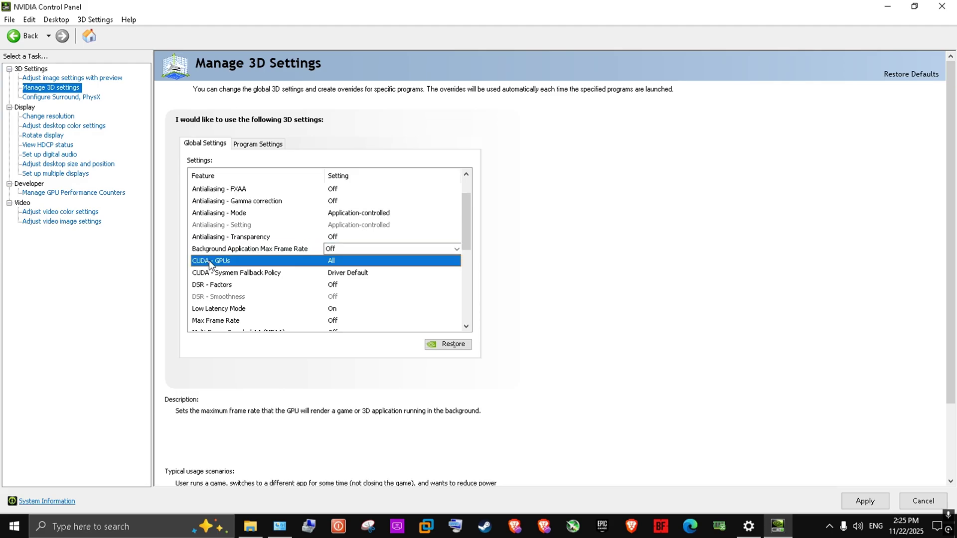
click(327, 261)
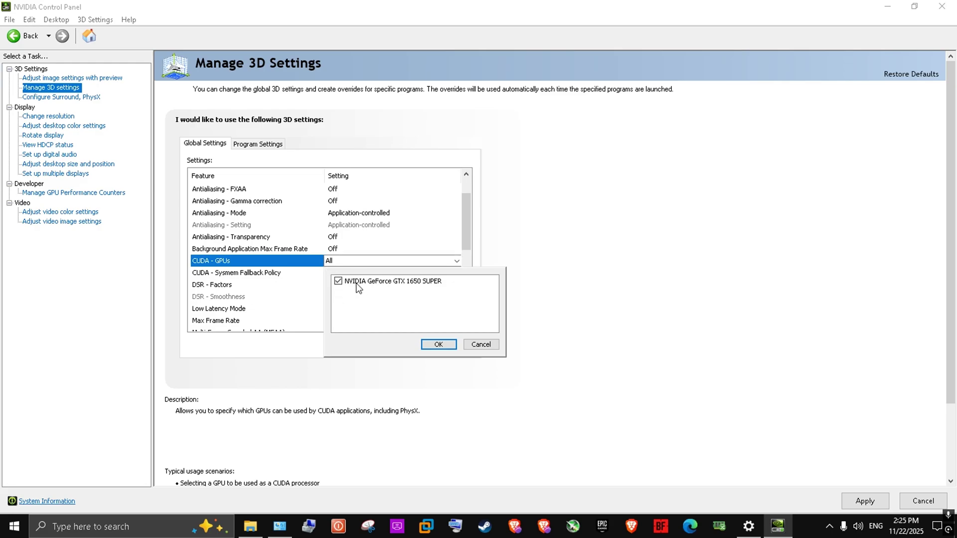
click(438, 345)
drag(465, 234, 468, 242)
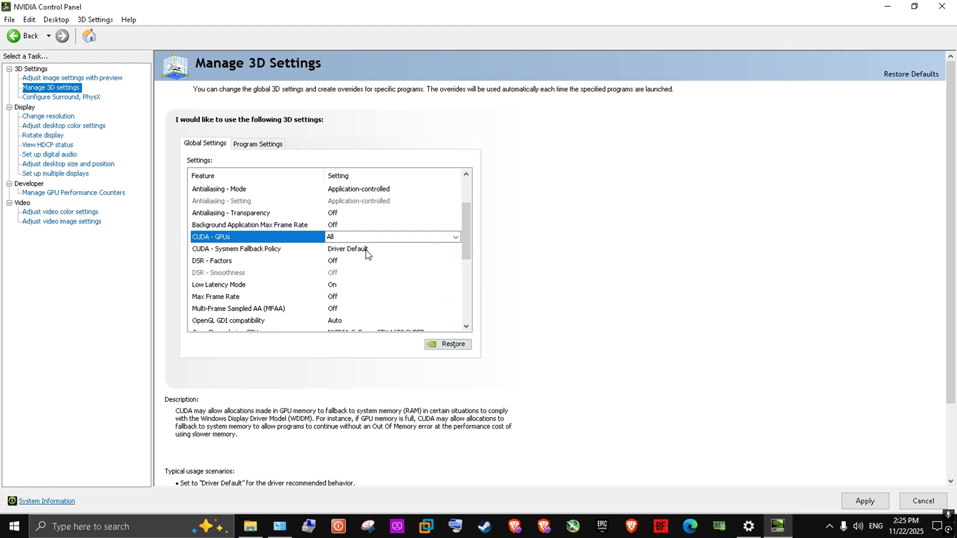
scroll(467, 267, down, 1)
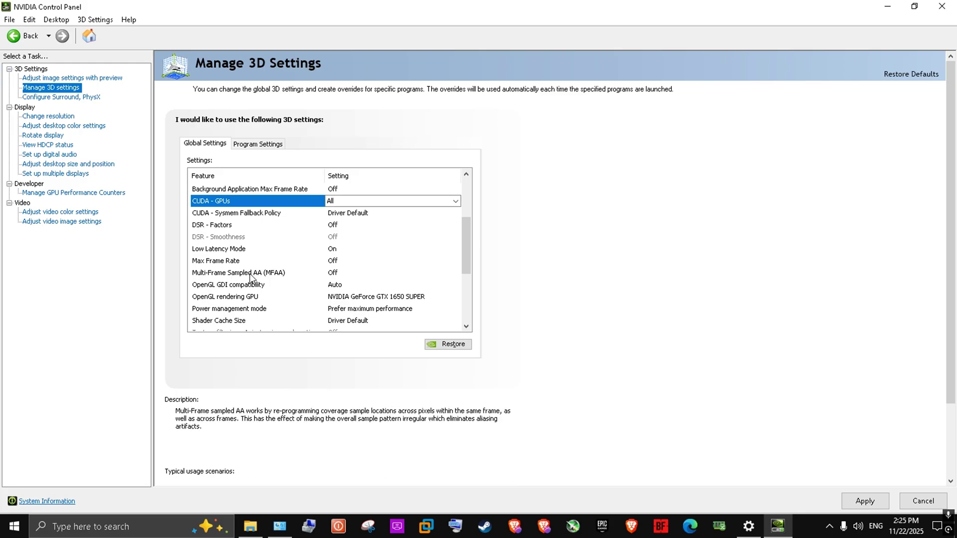
drag(469, 247, 467, 278)
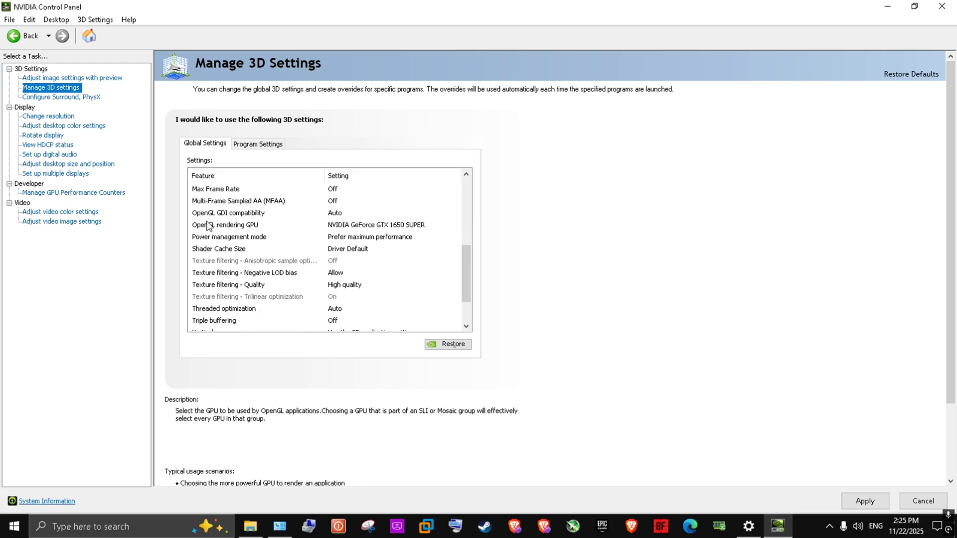
Set OpenGL rendering GPU to GTX 1650 SUPER and Power management to Prefer maximum performance
click(230, 230)
click(337, 229)
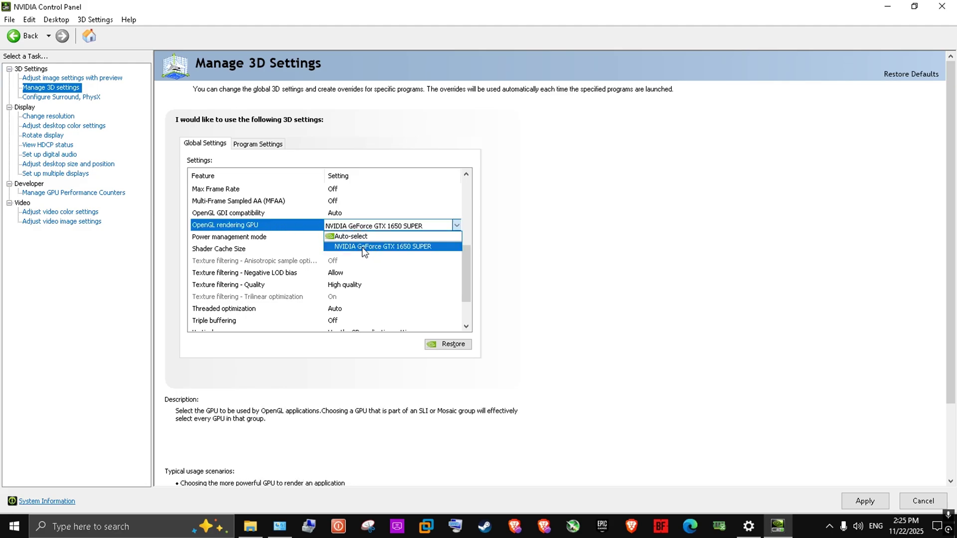
click(379, 248)
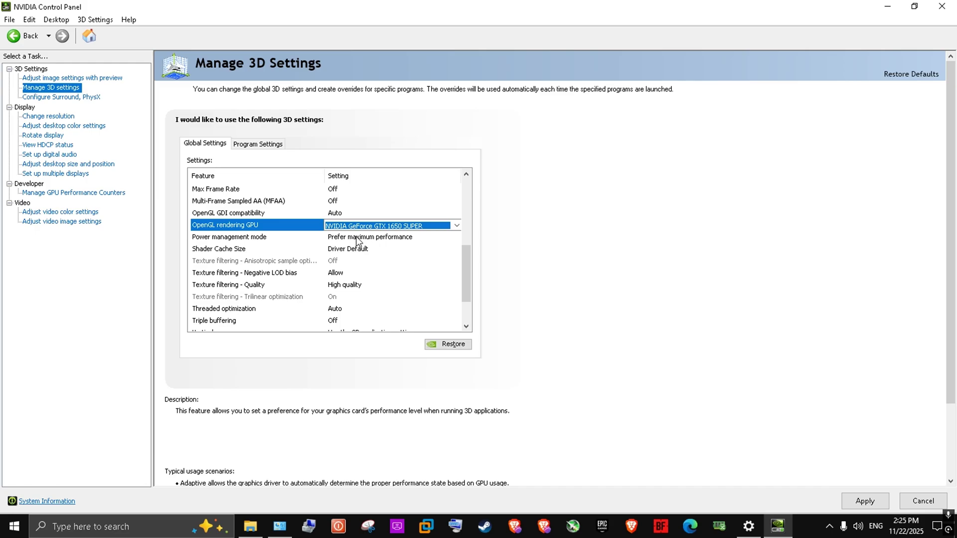
click(257, 238)
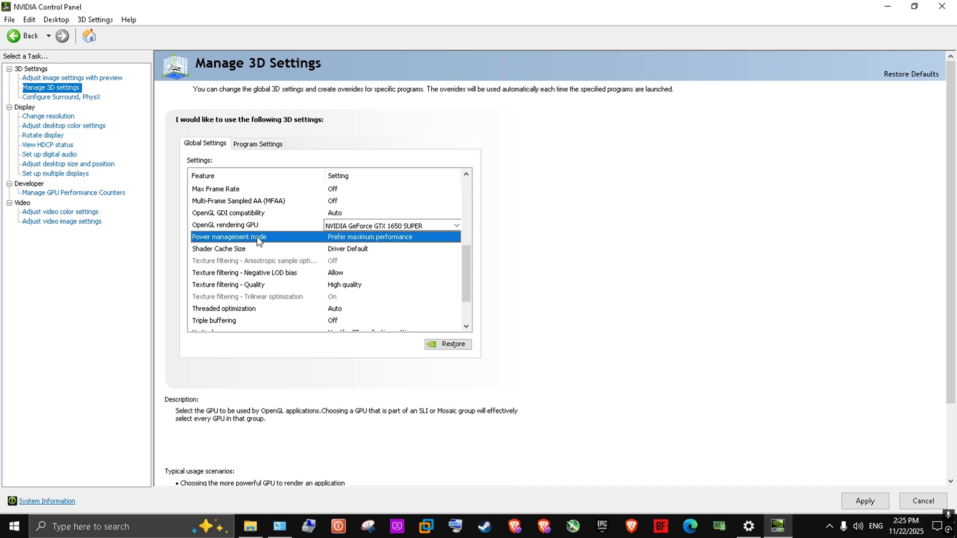
click(344, 237)
click(357, 269)
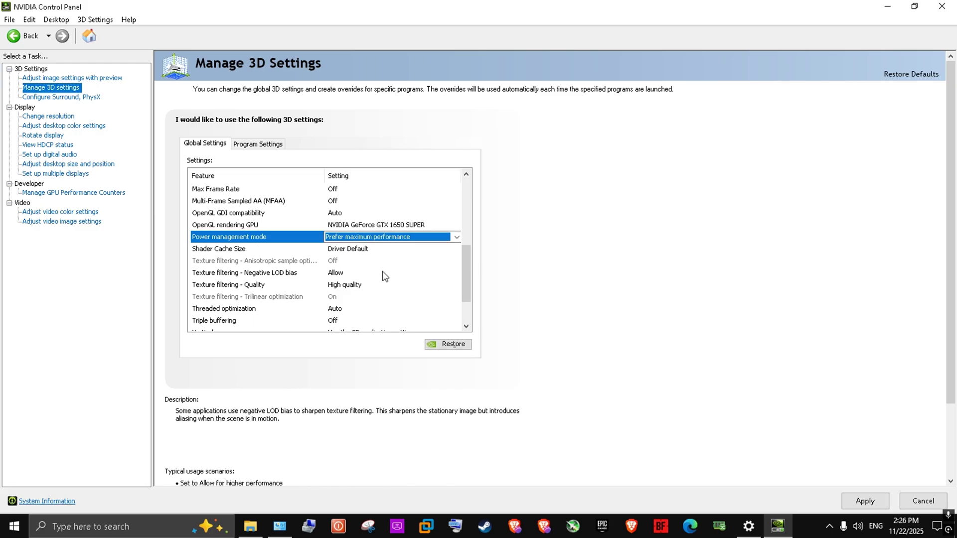
Set Texture filtering - Quality to High quality and apply the global 3D settings
scroll(469, 283, down, 2)
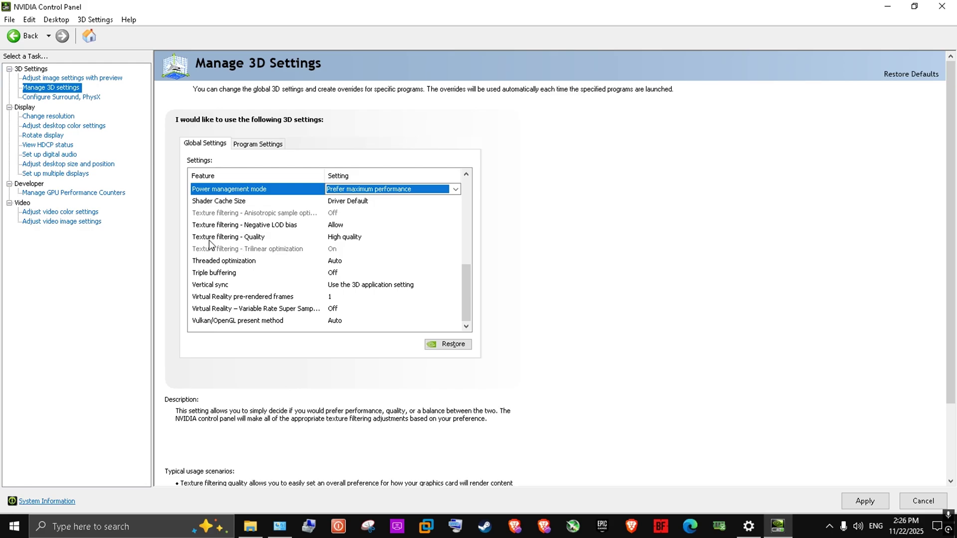
click(349, 238)
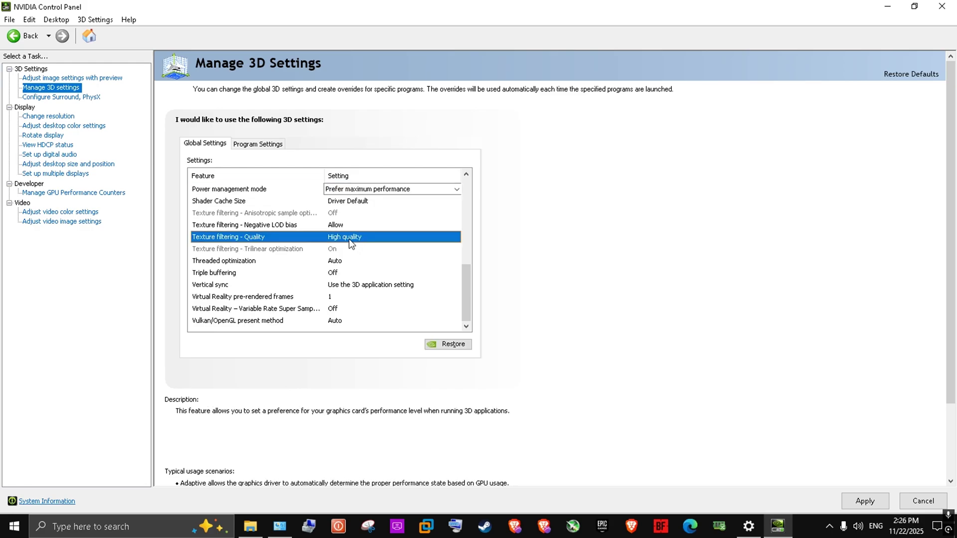
click(363, 239)
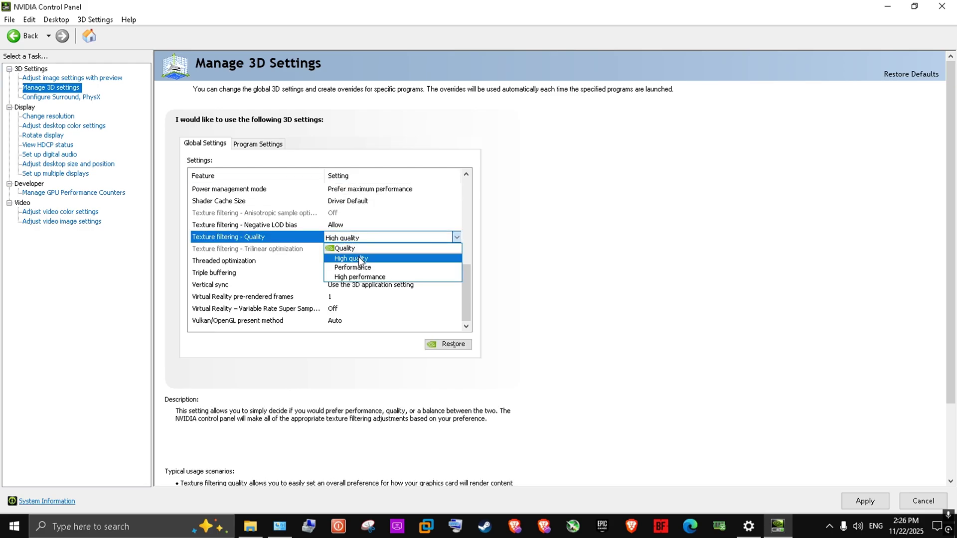
click(357, 258)
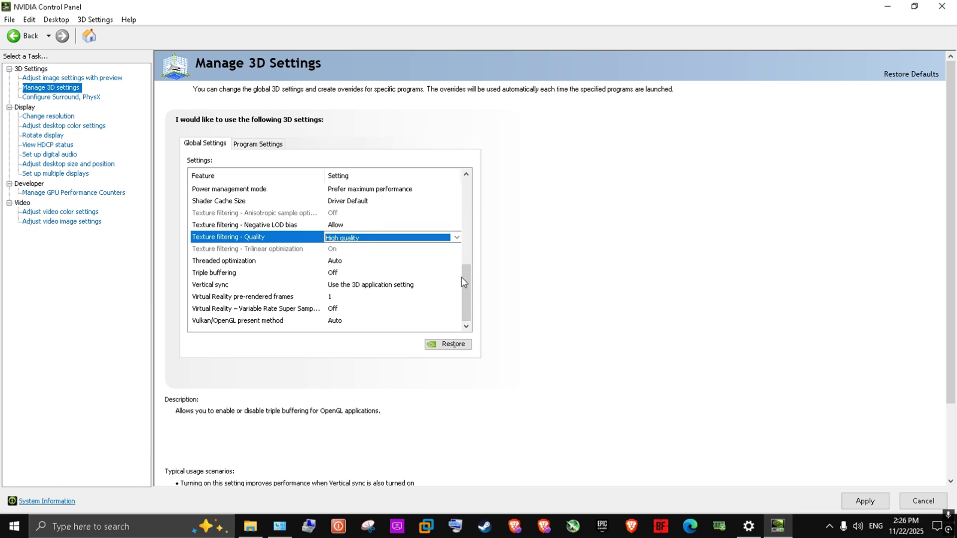
click(264, 227)
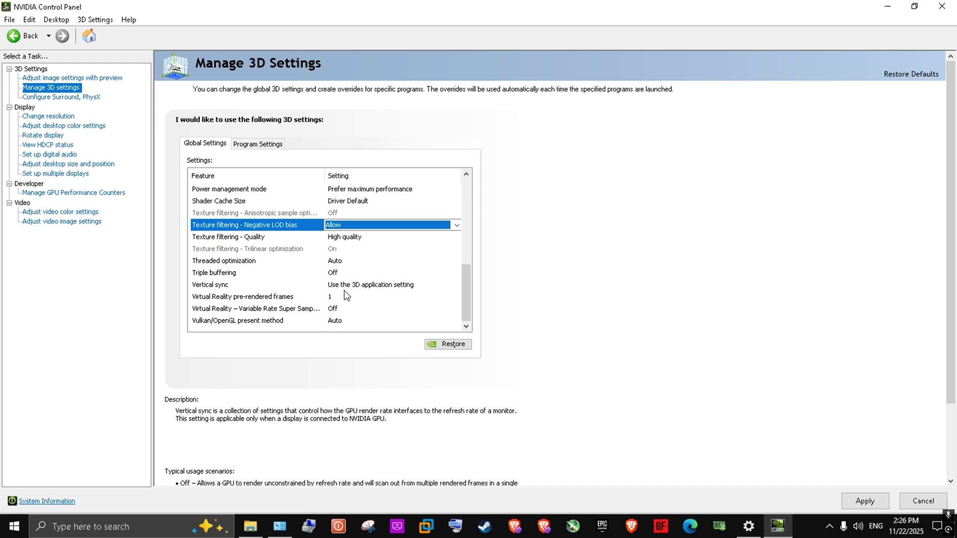
click(853, 503)
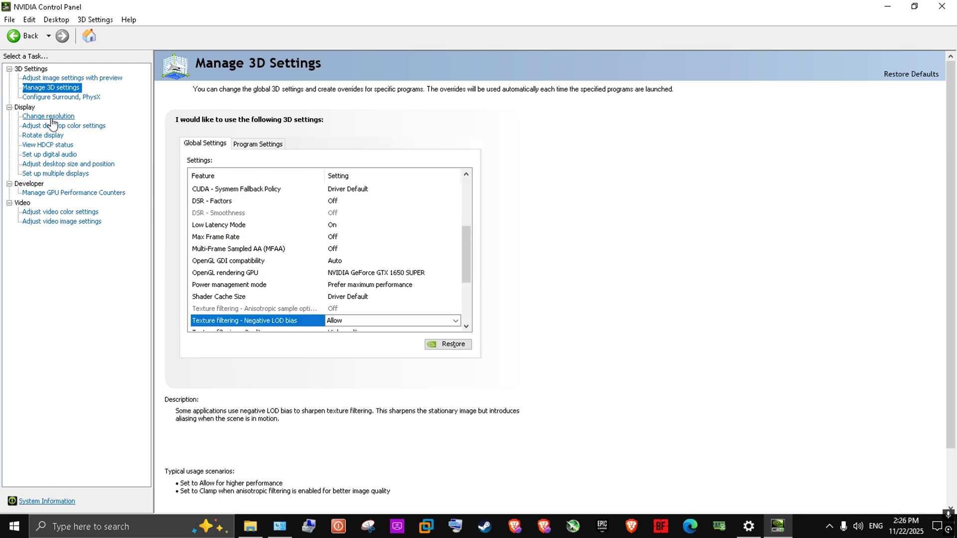
click(60, 98)
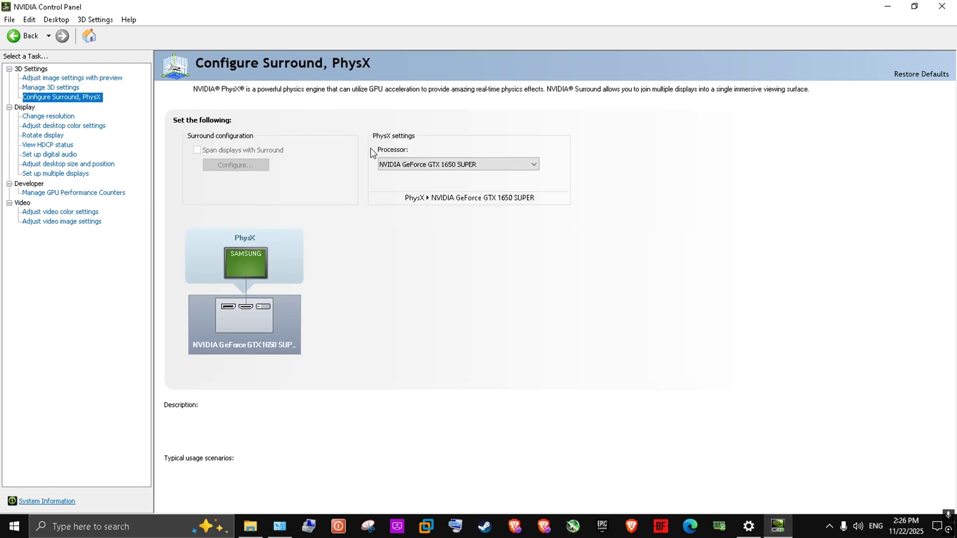
Keep the PhysX processor set to NVIDIA GeForce GTX 1650 SUPER
click(430, 160)
click(438, 186)
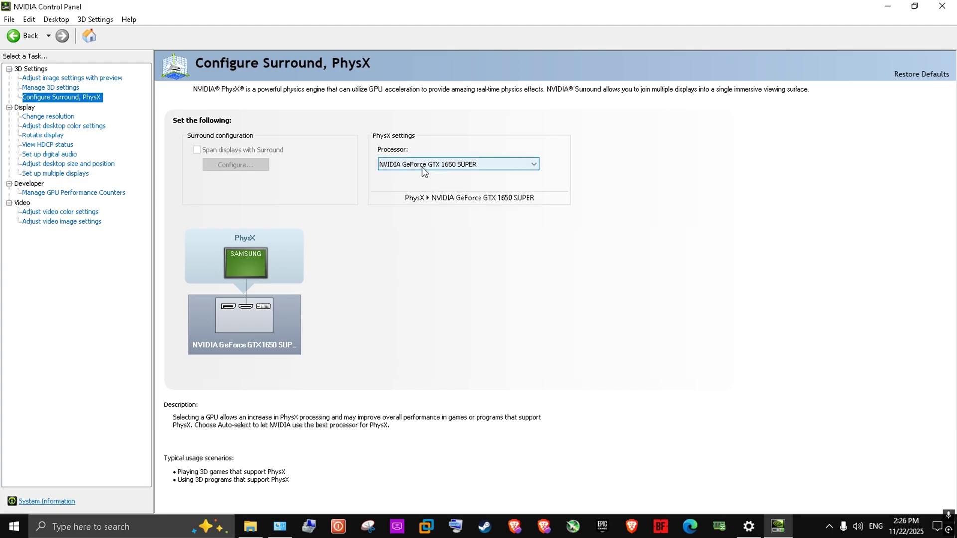
On the Change resolution page, keep desktop colour depth at Highest (32-bit)
click(59, 117)
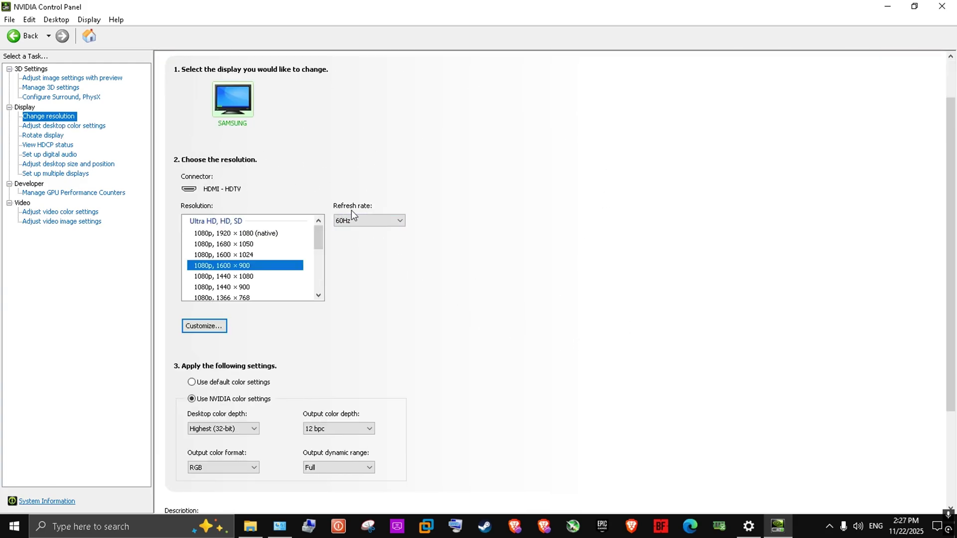
scroll(365, 315, down, 1)
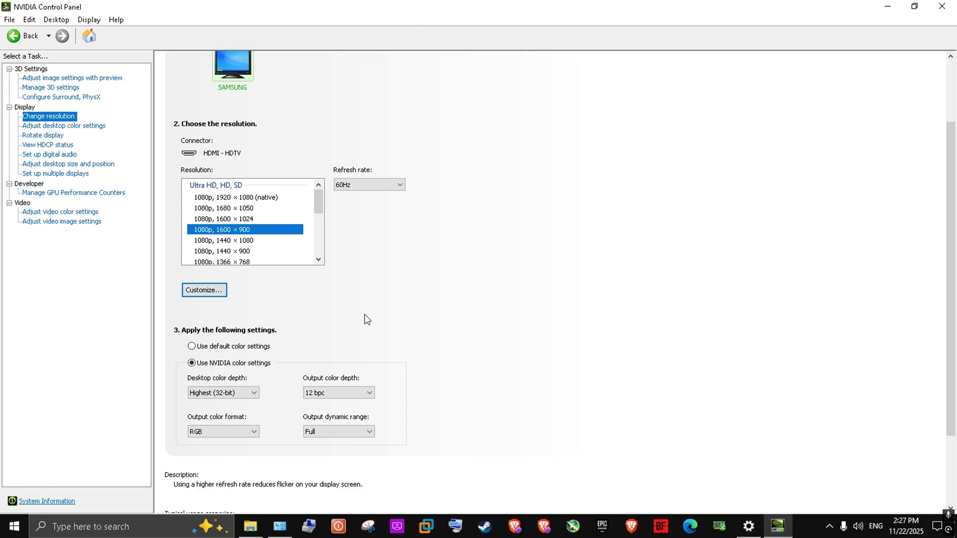
scroll(299, 348, down, 1)
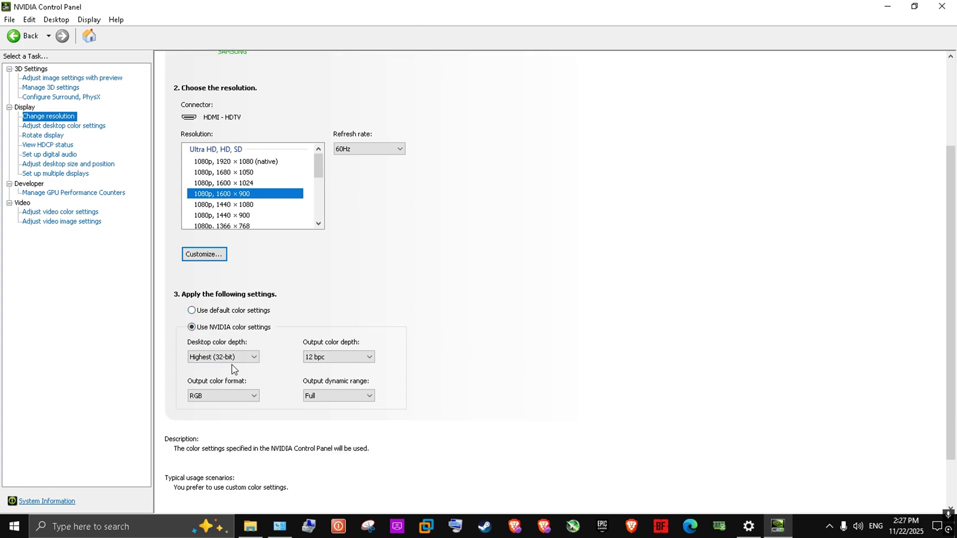
click(218, 357)
click(219, 358)
Keep output colour depth at 12 bpc, dynamic range at Full and colour format at RGB
scroll(513, 369, down, 1)
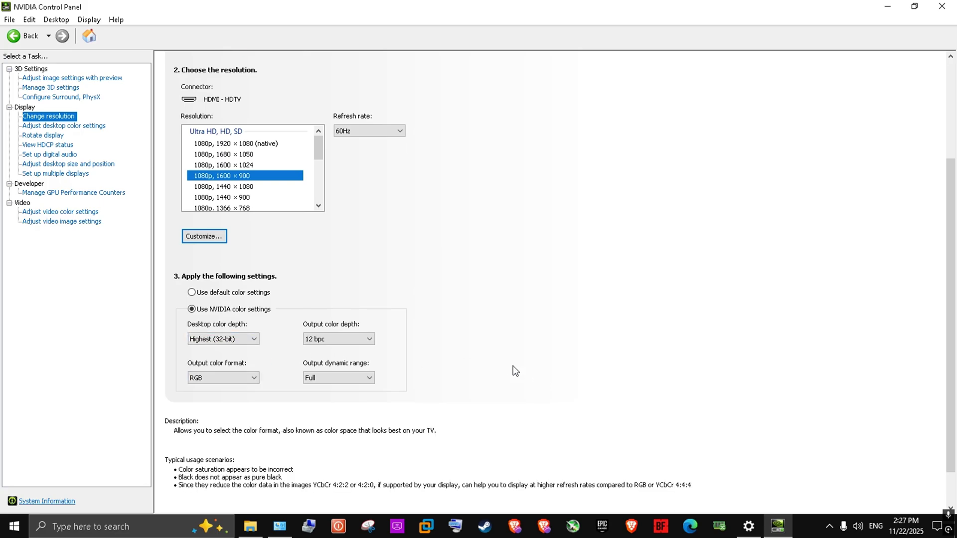
click(350, 340)
click(349, 339)
click(362, 378)
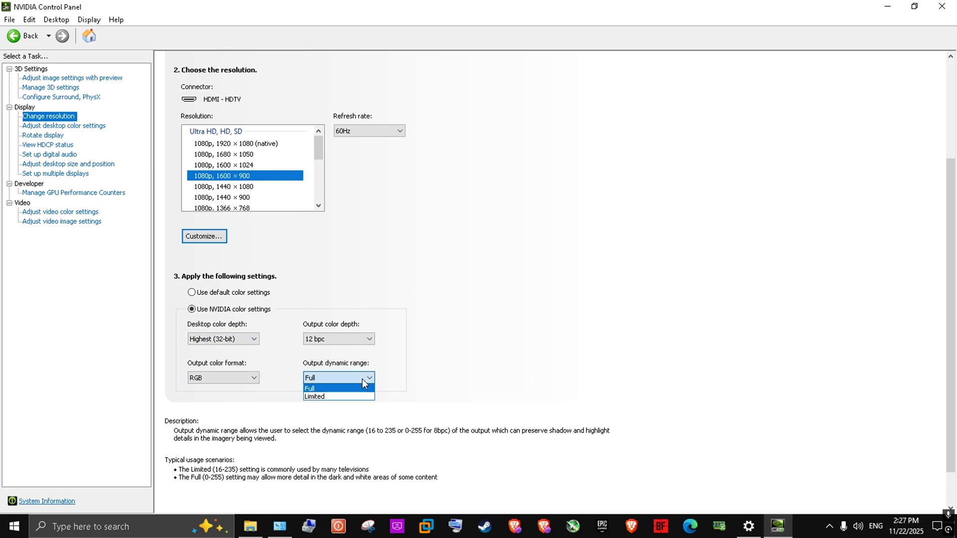
click(363, 379)
click(241, 381)
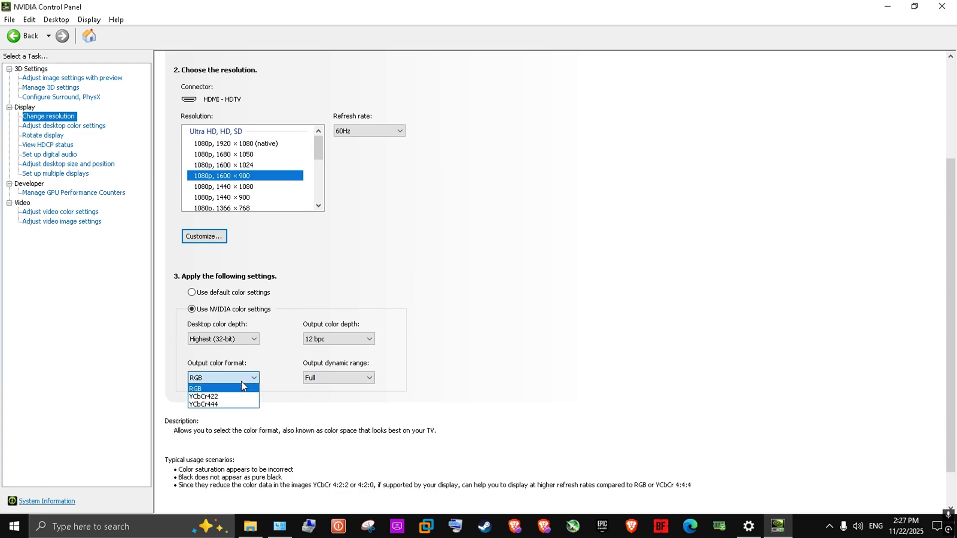
click(241, 381)
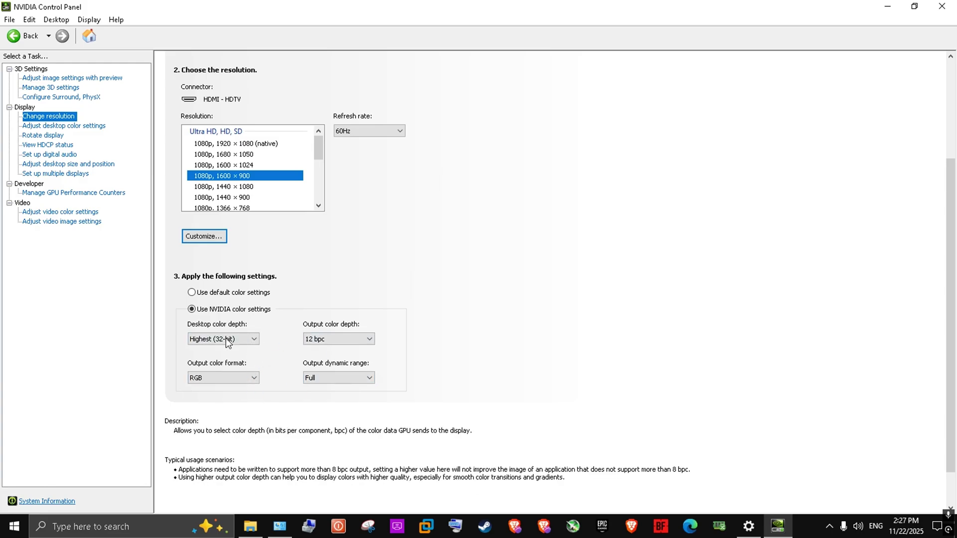
scroll(496, 341, down, 1)
scroll(497, 341, up, 1)
Preview desktop colours with the photo reference image (Reference image 2), then go to Rotate display
click(63, 125)
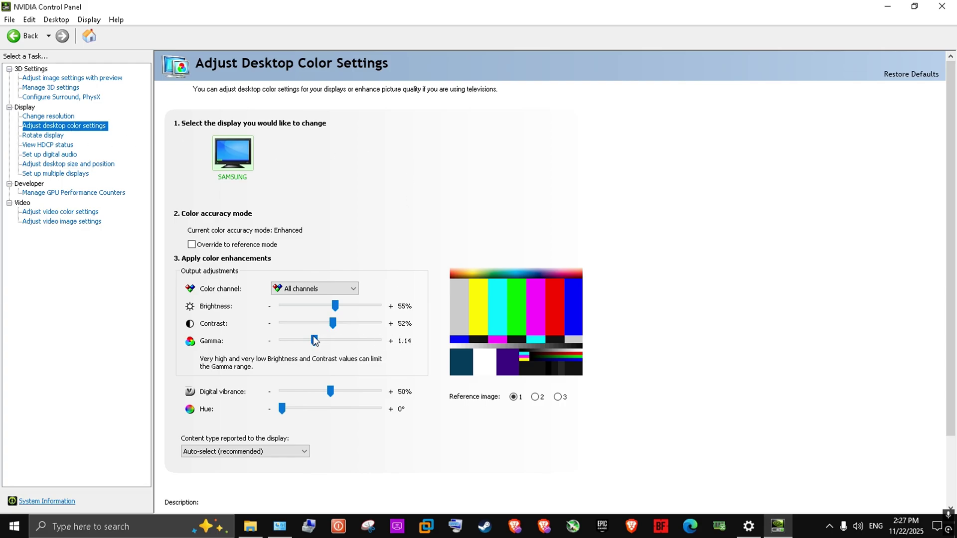
click(535, 397)
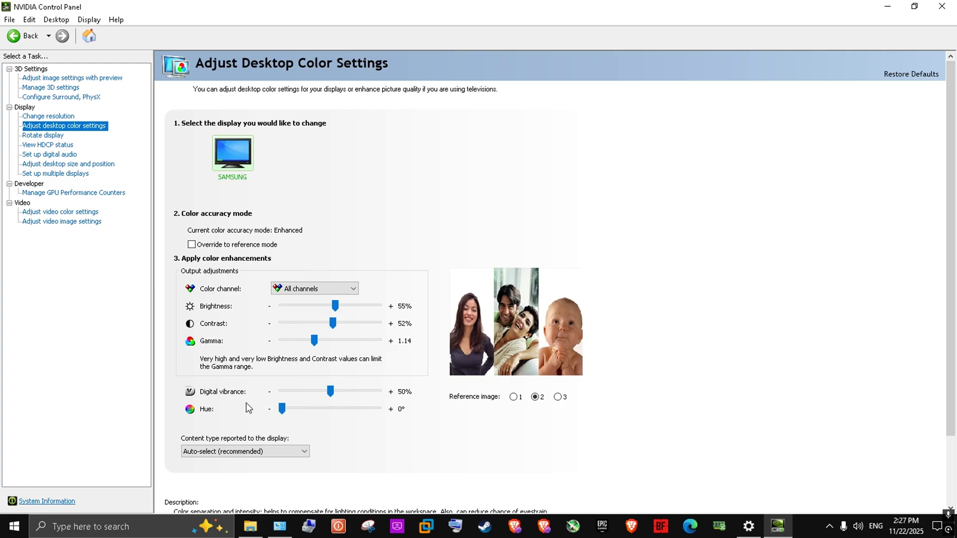
scroll(459, 442, down, 2)
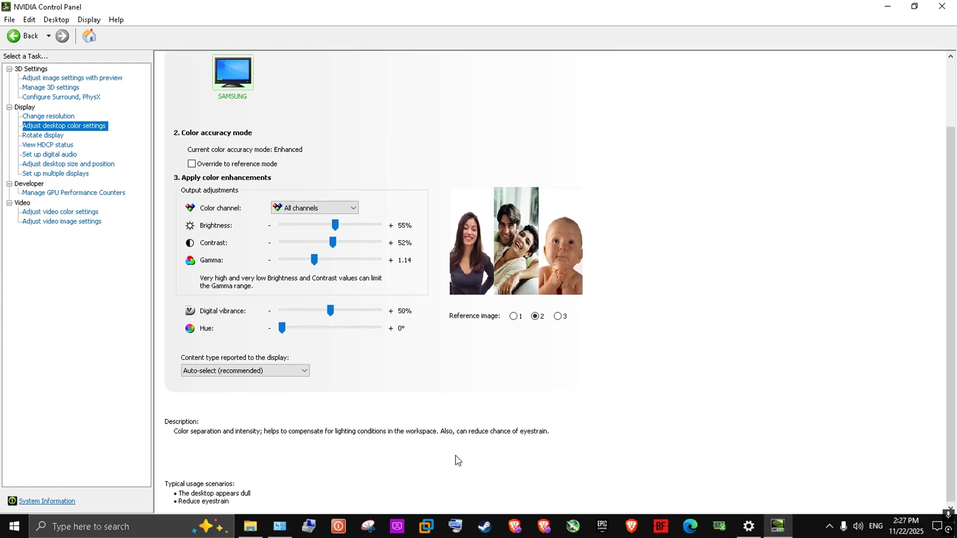
click(48, 137)
Keep No scaling, performed on the GPU, with the 1600 x 900 preview resolution
click(50, 145)
click(52, 155)
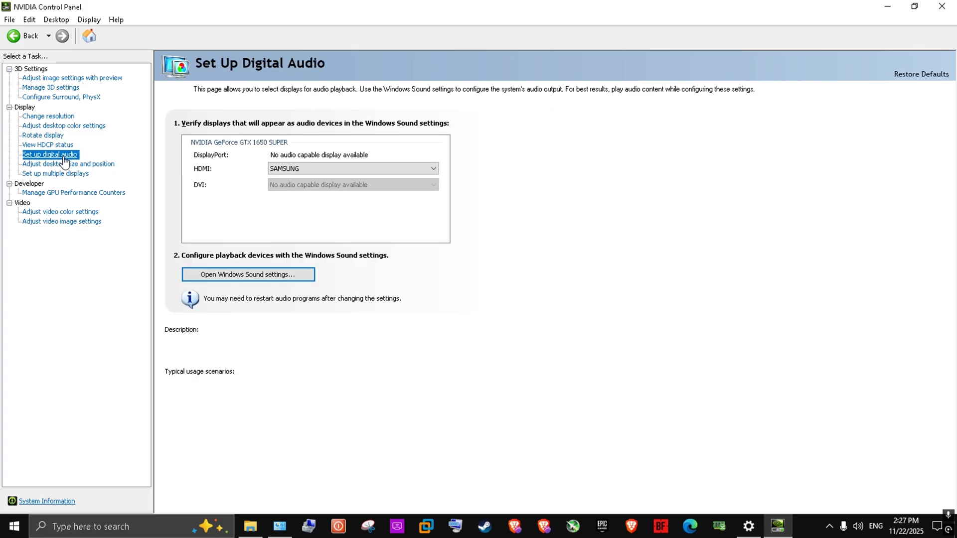
click(68, 166)
scroll(626, 335, down, 3)
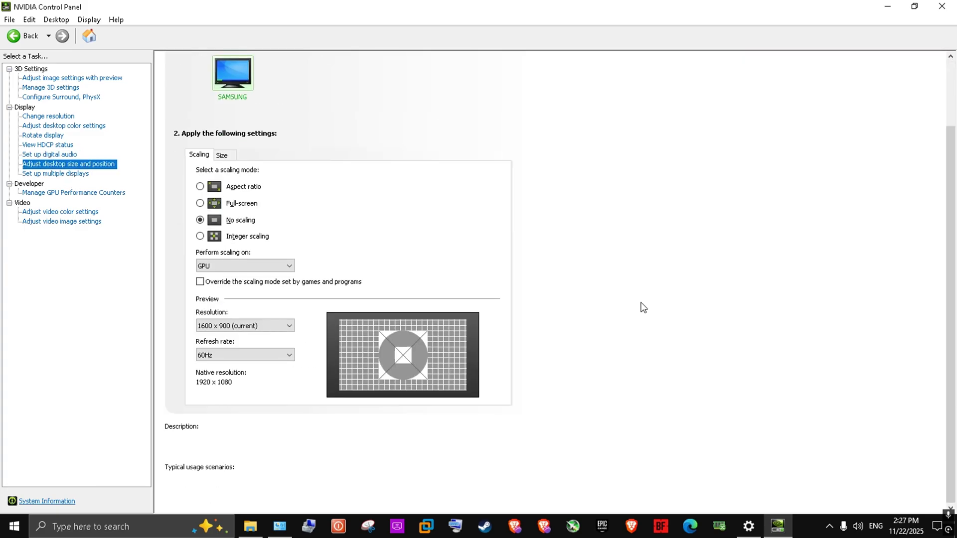
click(206, 218)
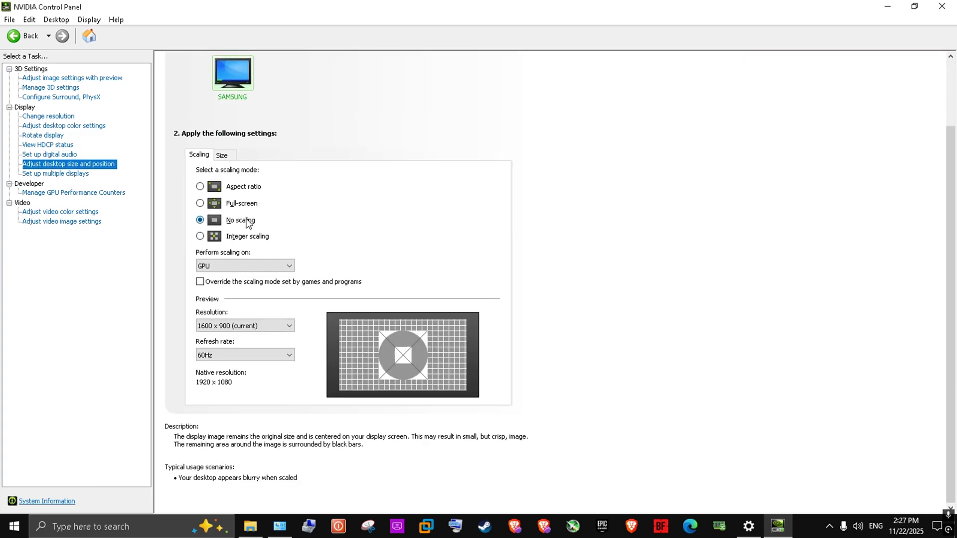
click(225, 266)
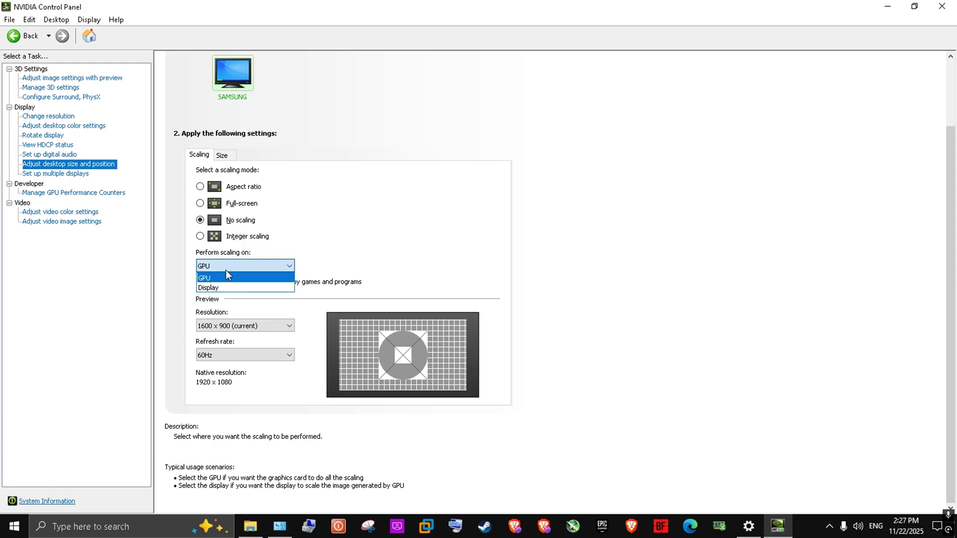
click(226, 277)
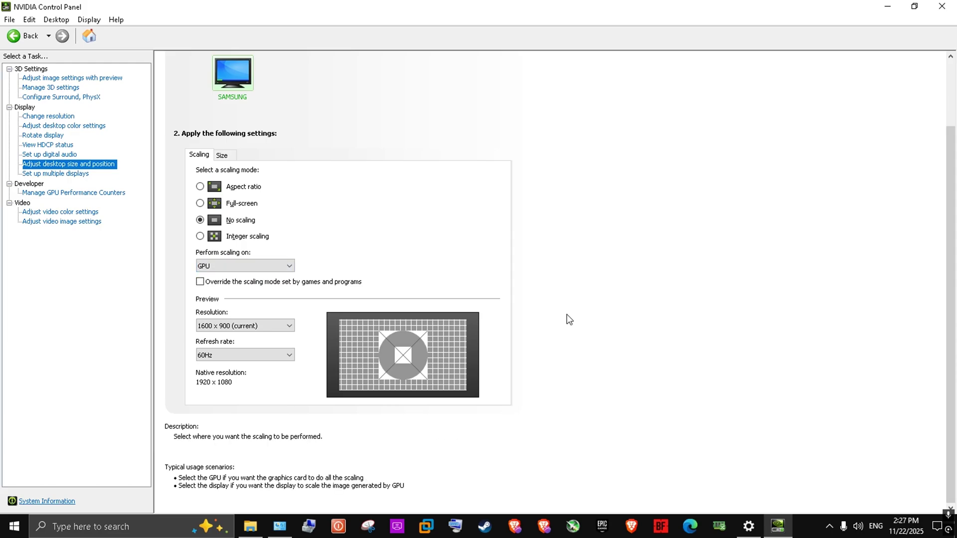
click(236, 327)
click(235, 328)
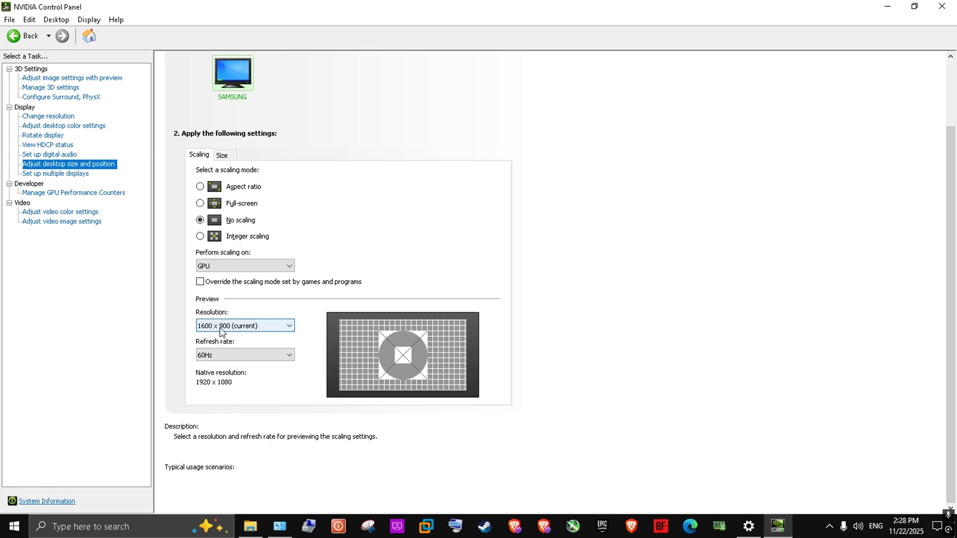
Look over GPU performance counters and the Video colour and image settings, then close the panel
scroll(620, 429, up, 1)
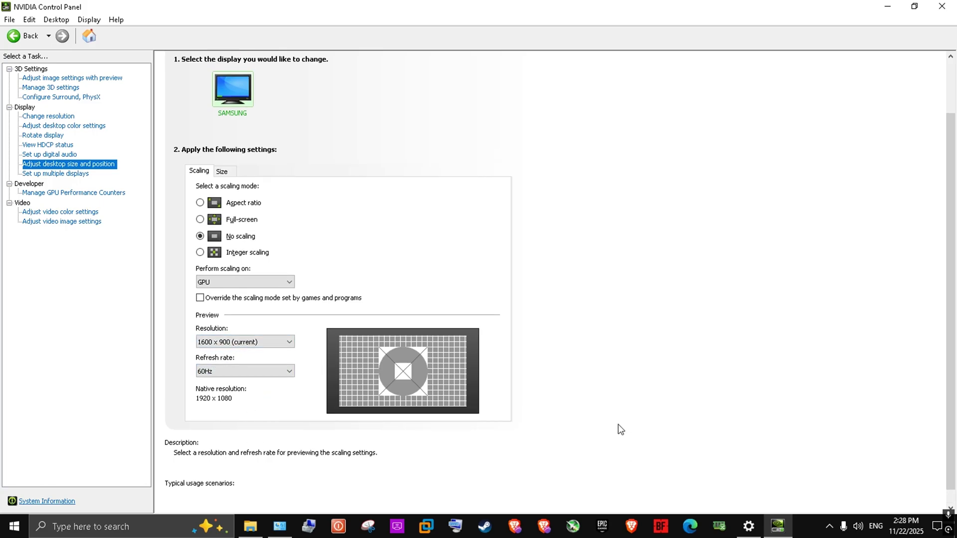
scroll(618, 424, up, 1)
click(60, 193)
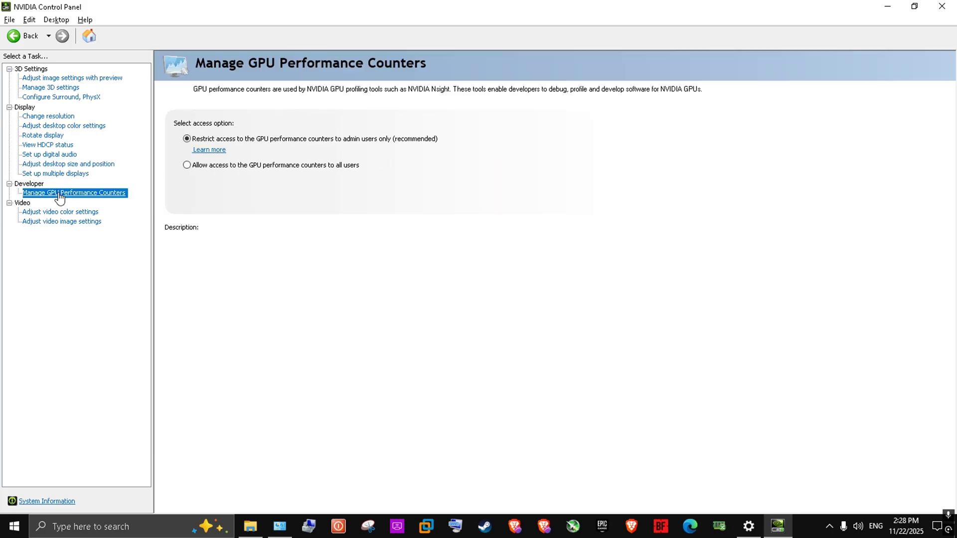
click(74, 212)
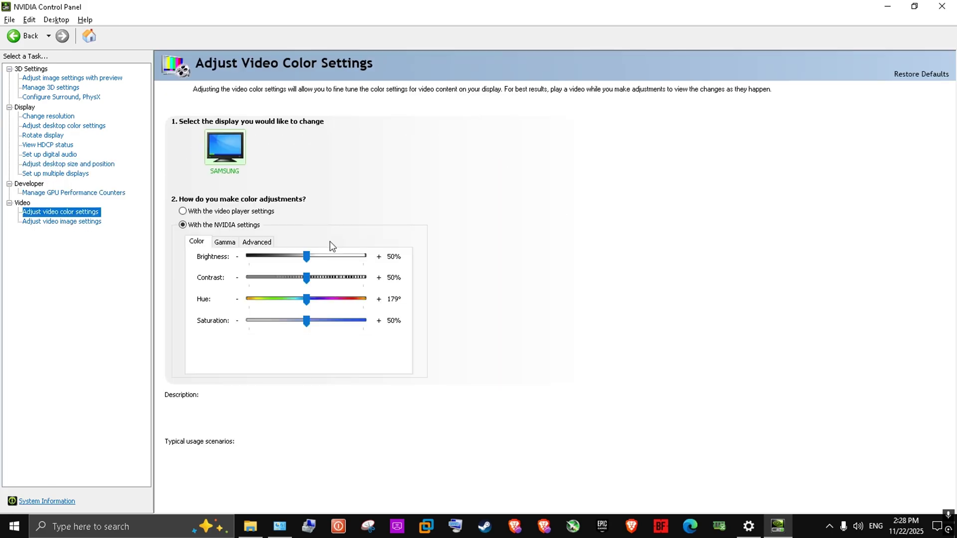
mouse_move(184, 230)
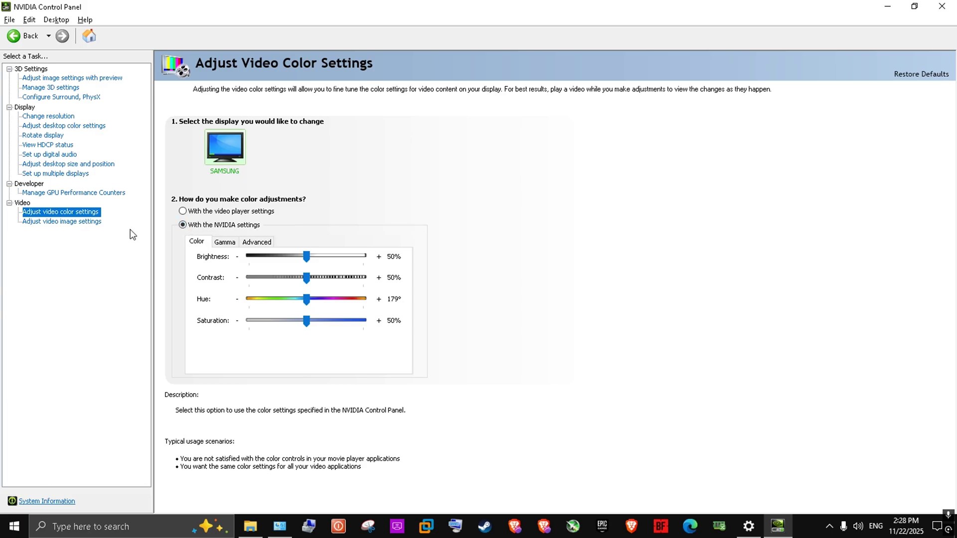
click(61, 221)
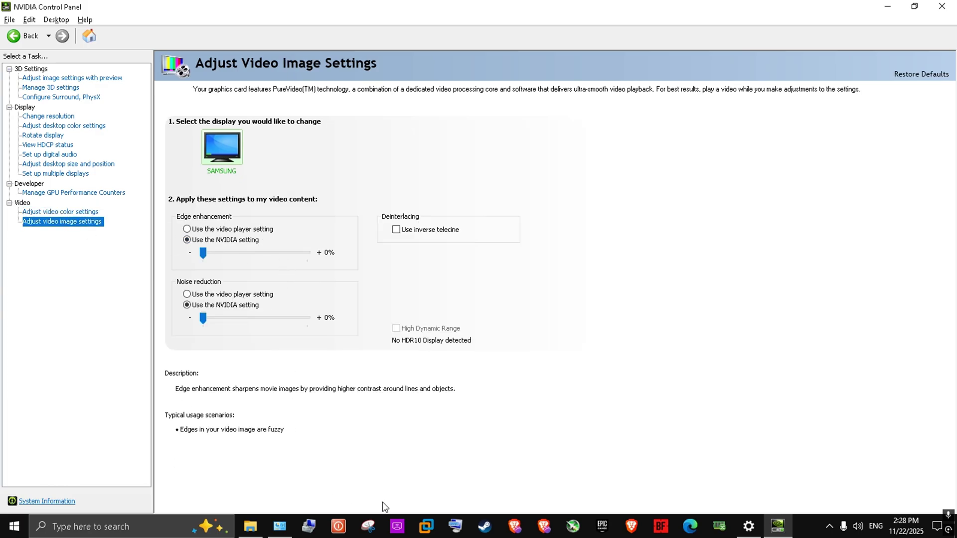
mouse_move(390, 222)
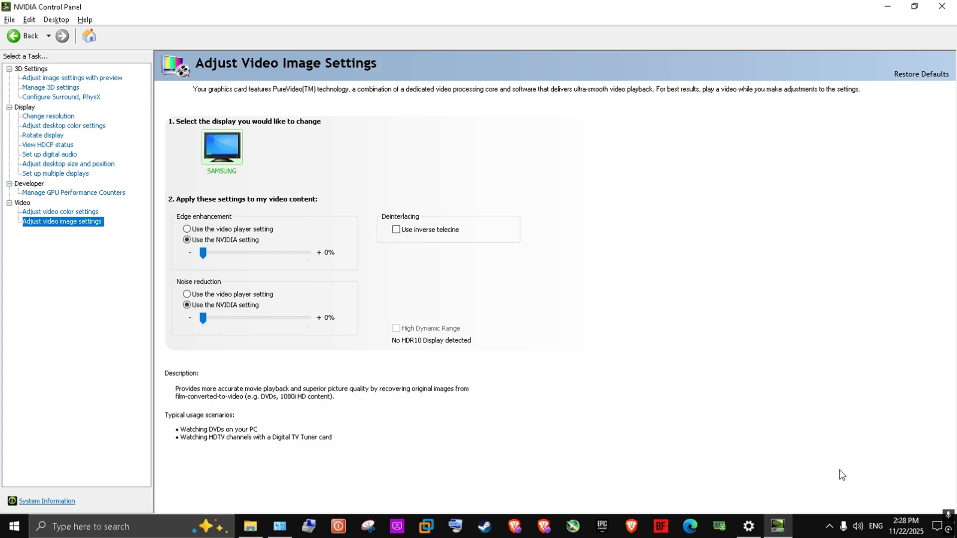
click(954, 528)
From the desktop menu, go to Display settings and review the Graphics settings app list
right_click(441, 170)
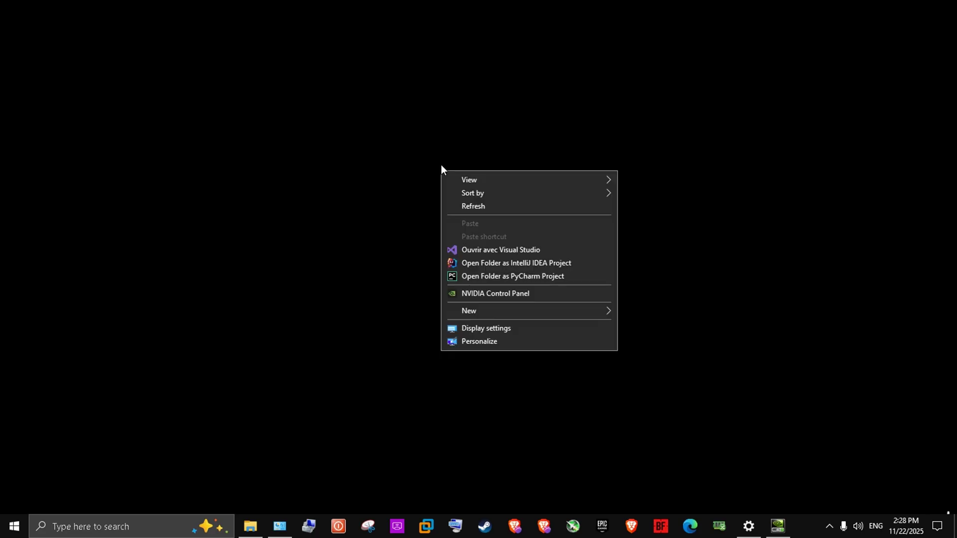
click(481, 327)
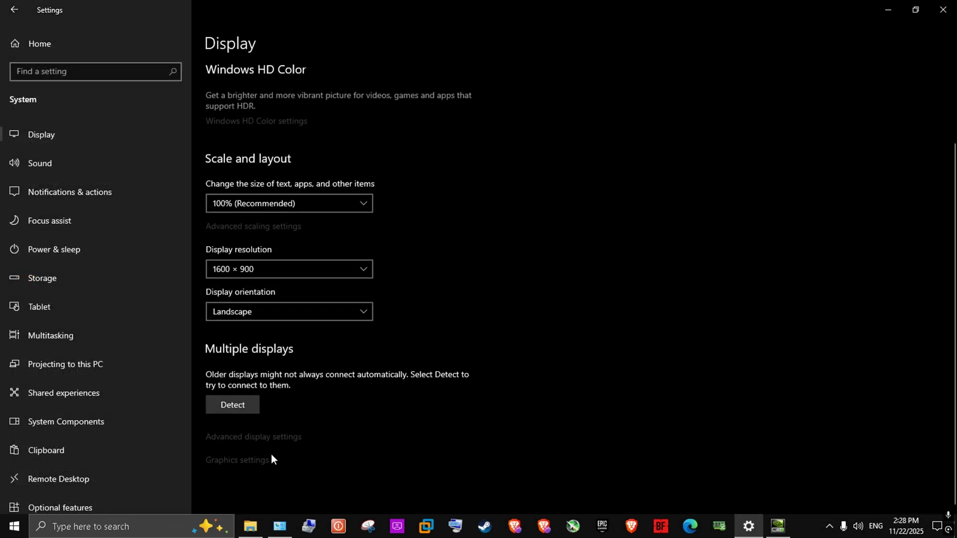
click(220, 464)
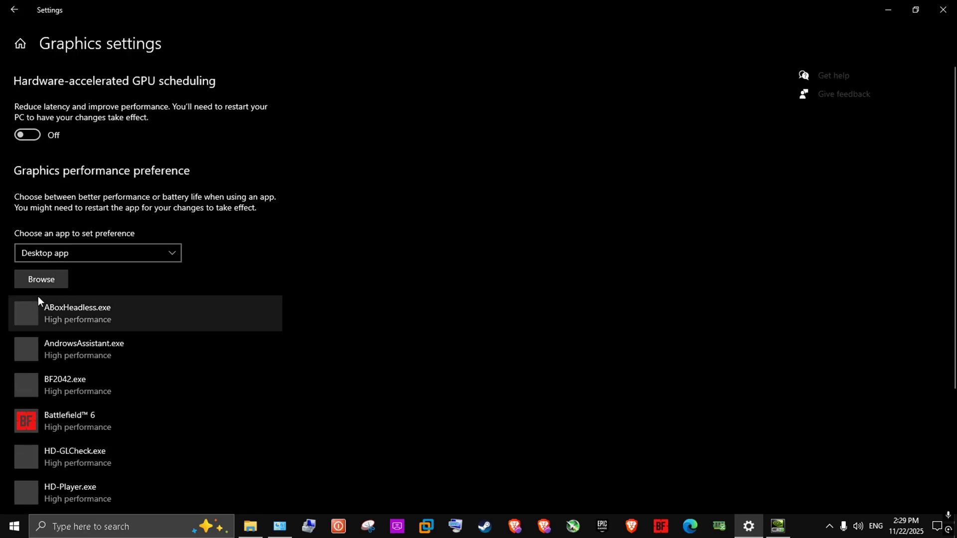
scroll(287, 269, down, 1)
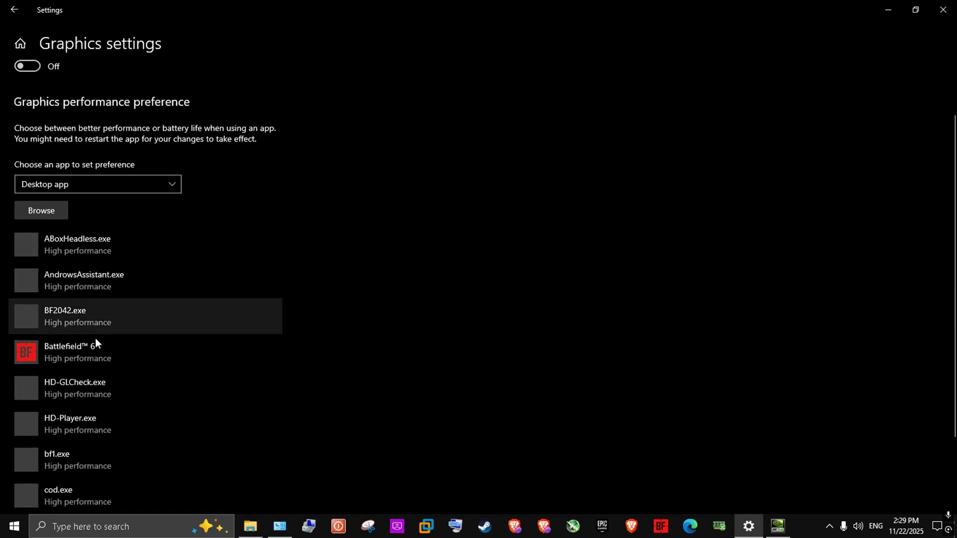
scroll(374, 325, up, 3)
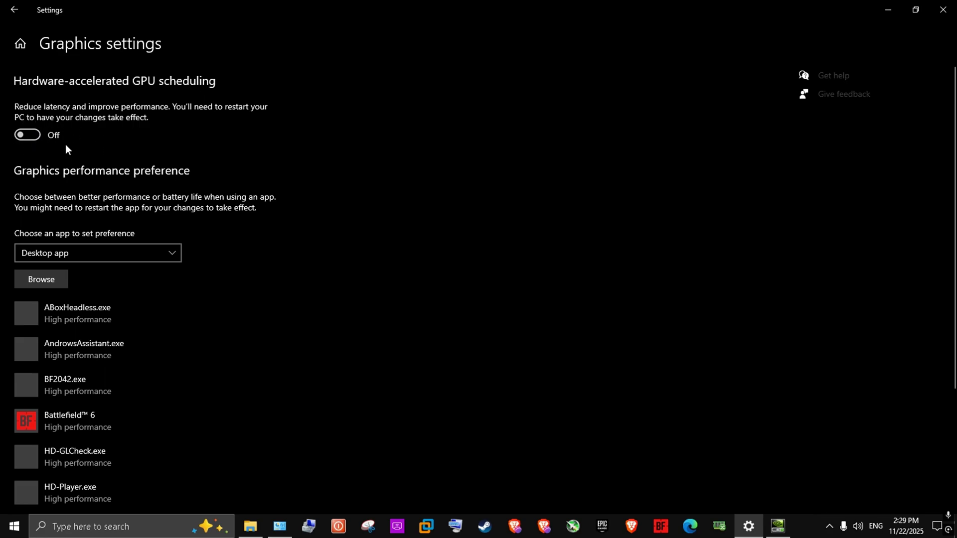
scroll(318, 347, down, 1)
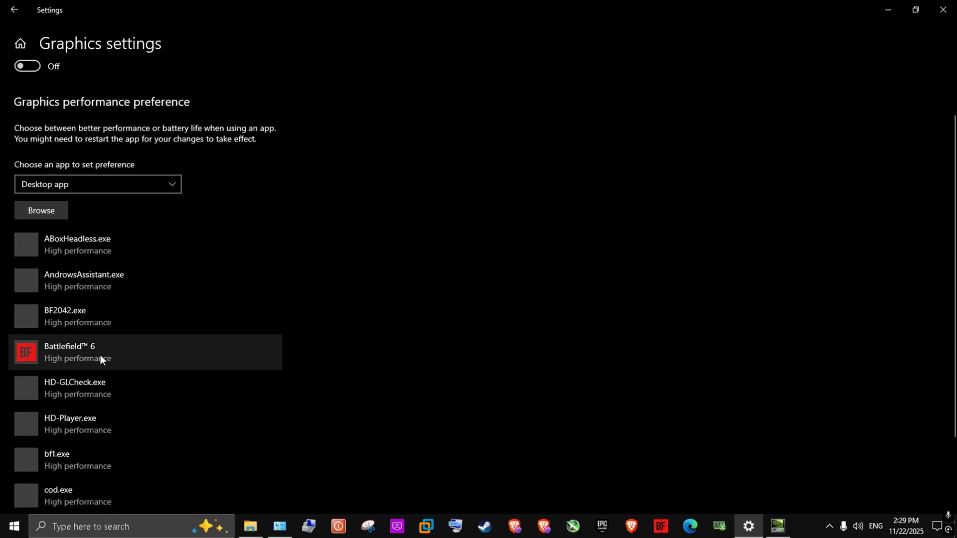
Browse to the Battlefield 6 game folder, pick bf6.exe, and close the file picker
click(46, 212)
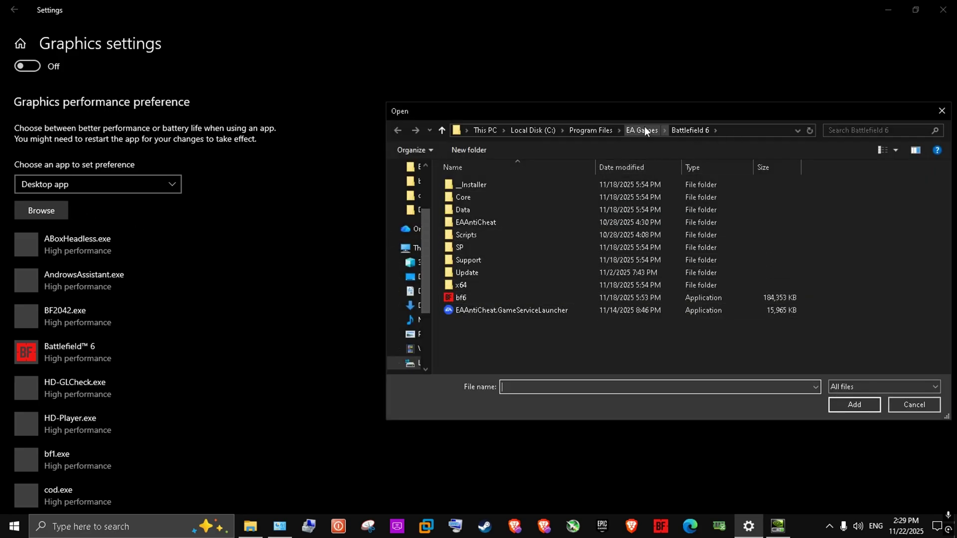
click(737, 130)
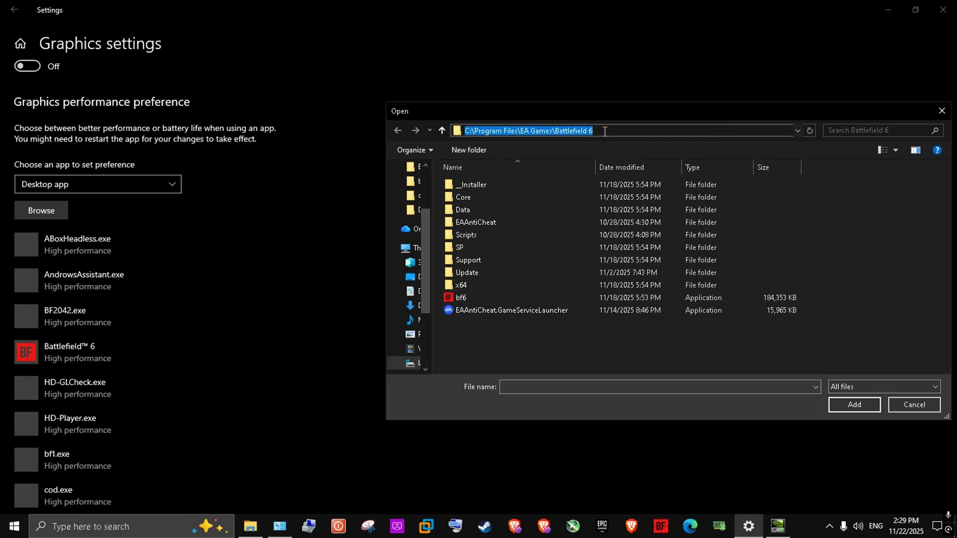
right_click(564, 131)
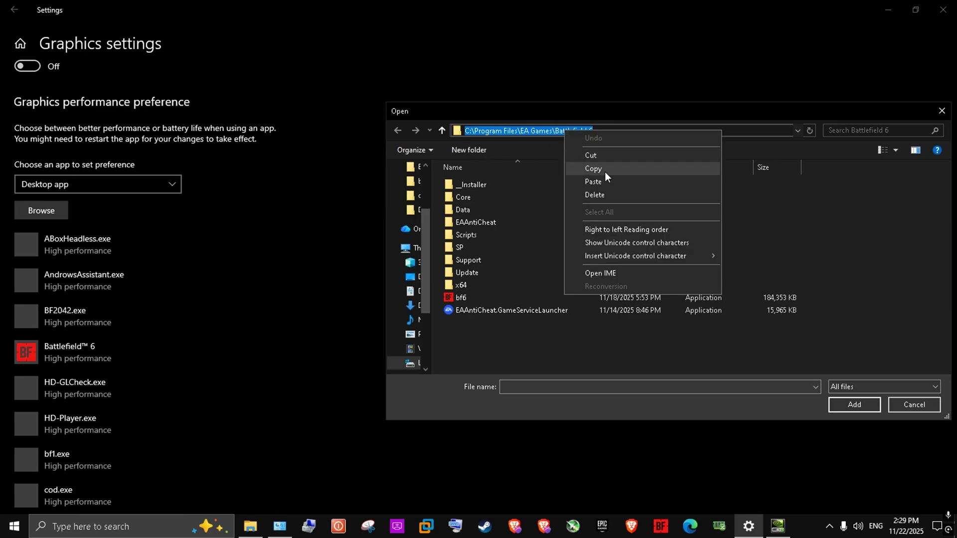
key(Escape)
click(511, 131)
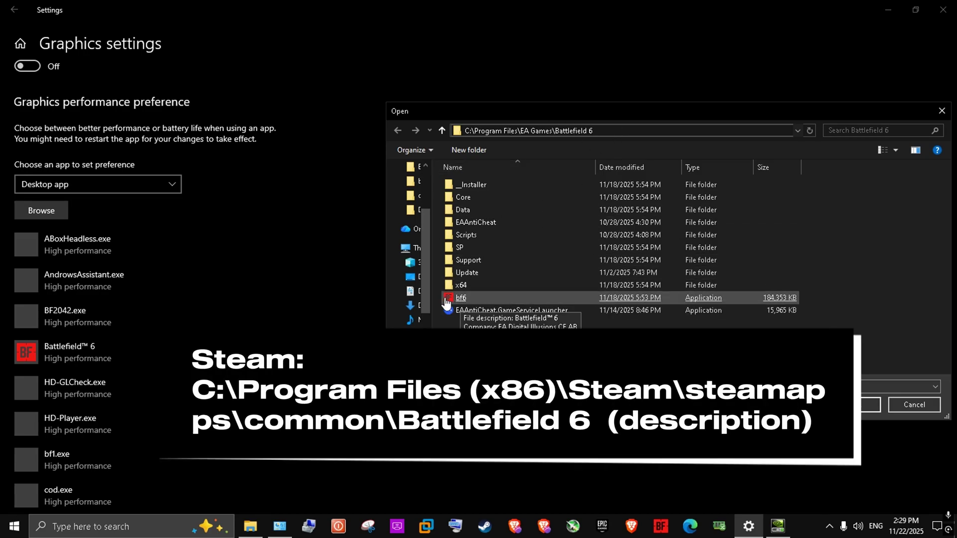
click(465, 298)
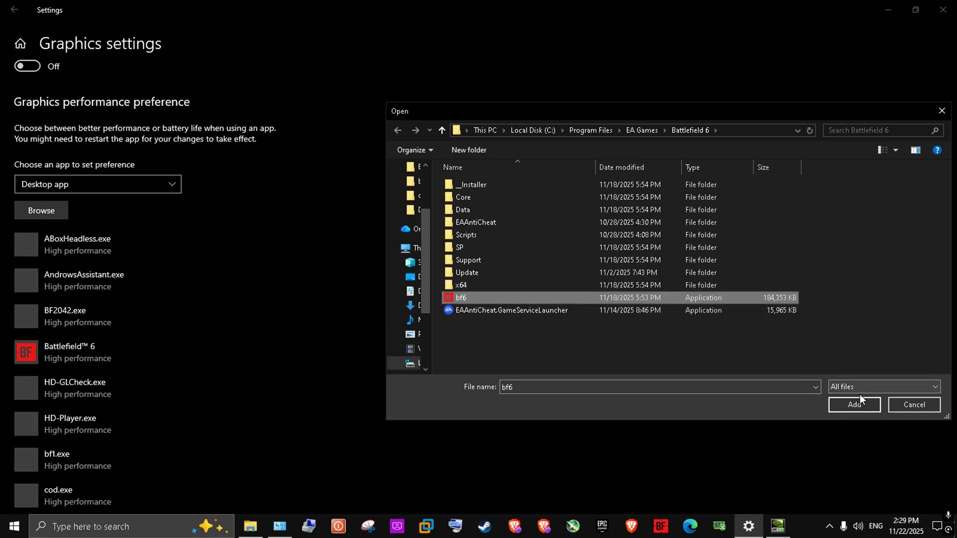
click(941, 110)
Save High performance as Battlefield 6's graphics preference
click(118, 355)
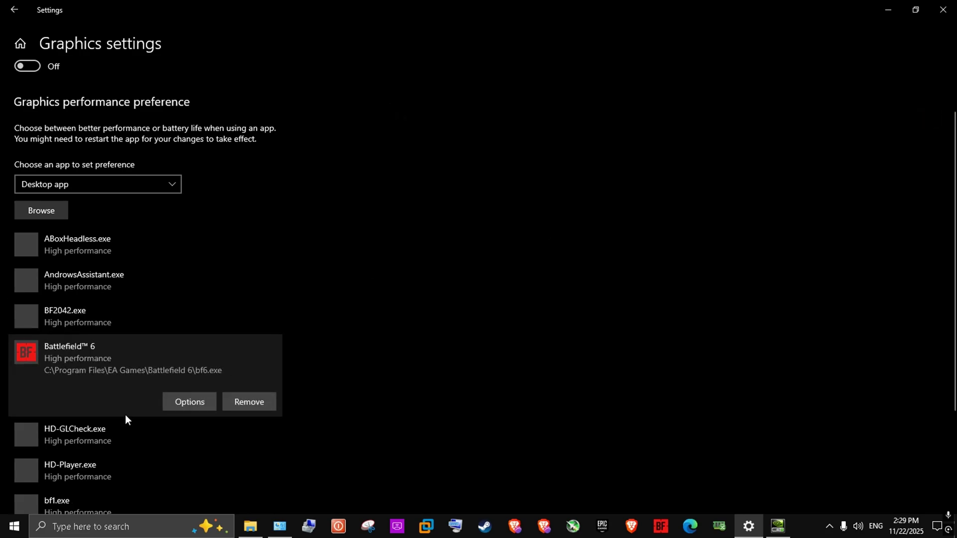
click(178, 402)
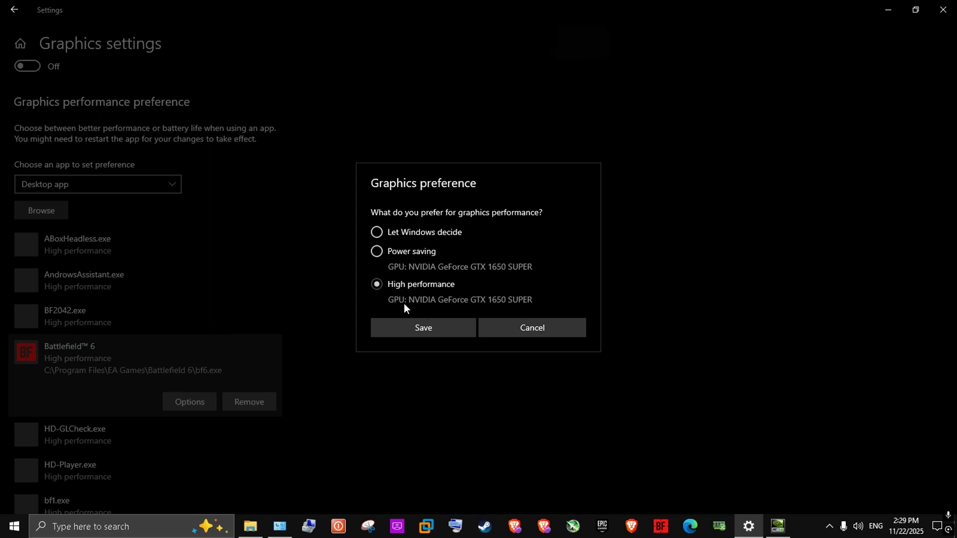
click(425, 327)
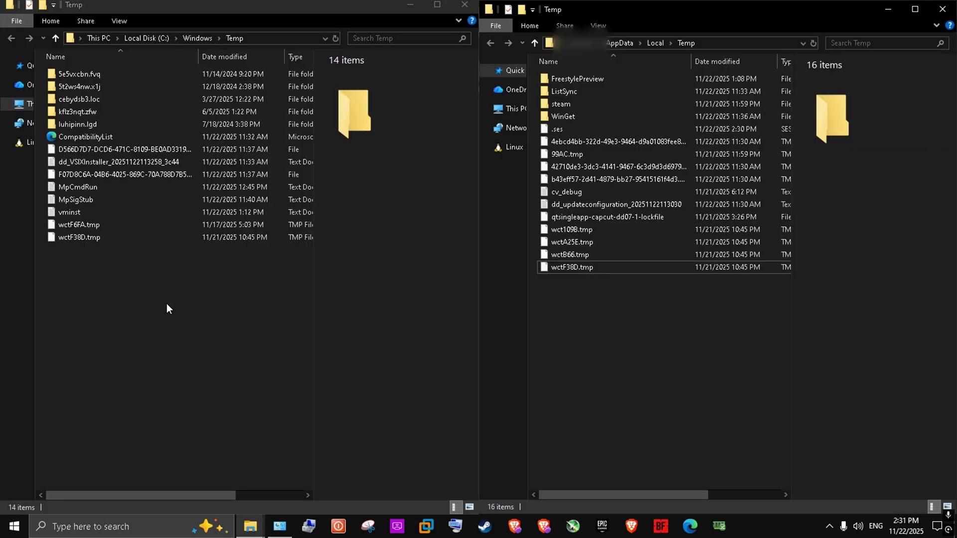
Delete everything in the Windows Temp folder, skipping protected items
drag(199, 332, 55, 62)
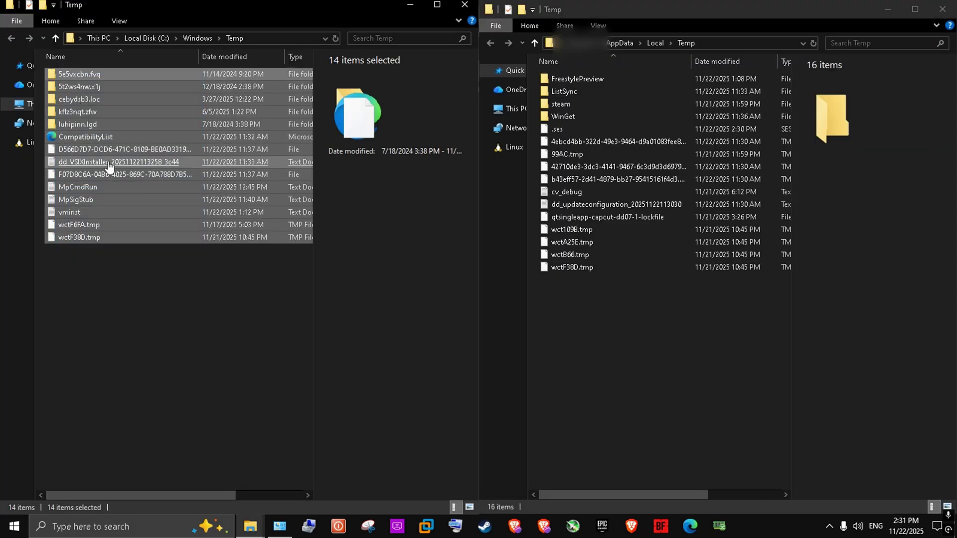
key(Delete)
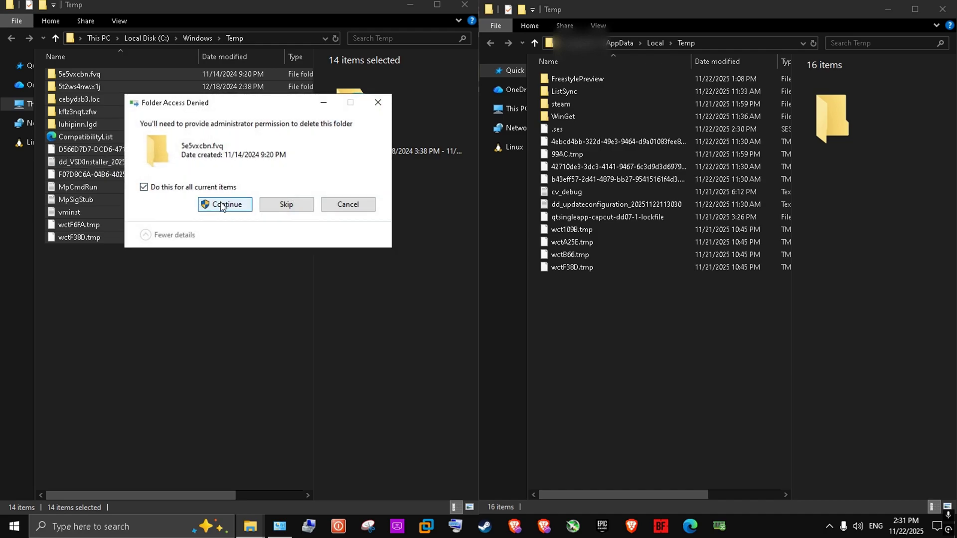
click(222, 204)
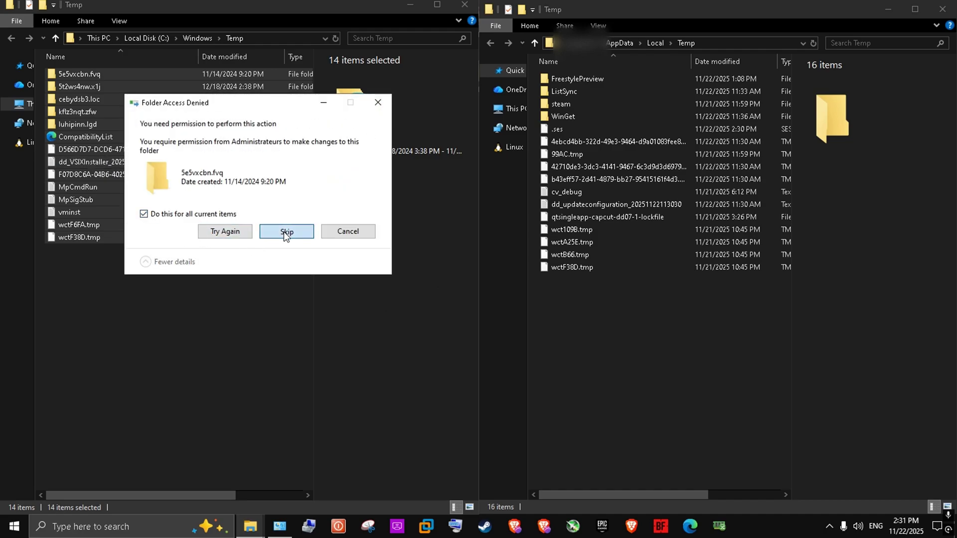
click(283, 231)
click(286, 257)
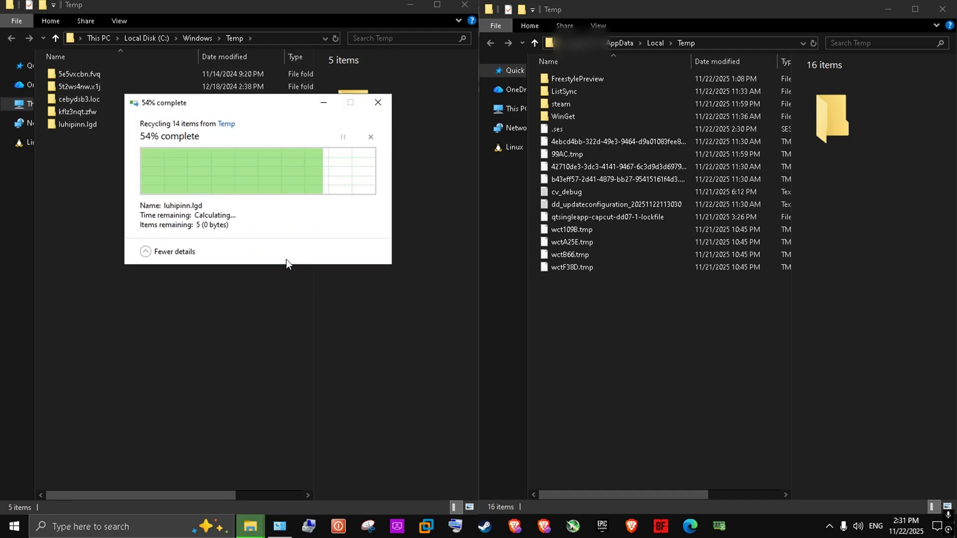
Delete all files in the user's local Temp folder, skipping those in use
click(601, 347)
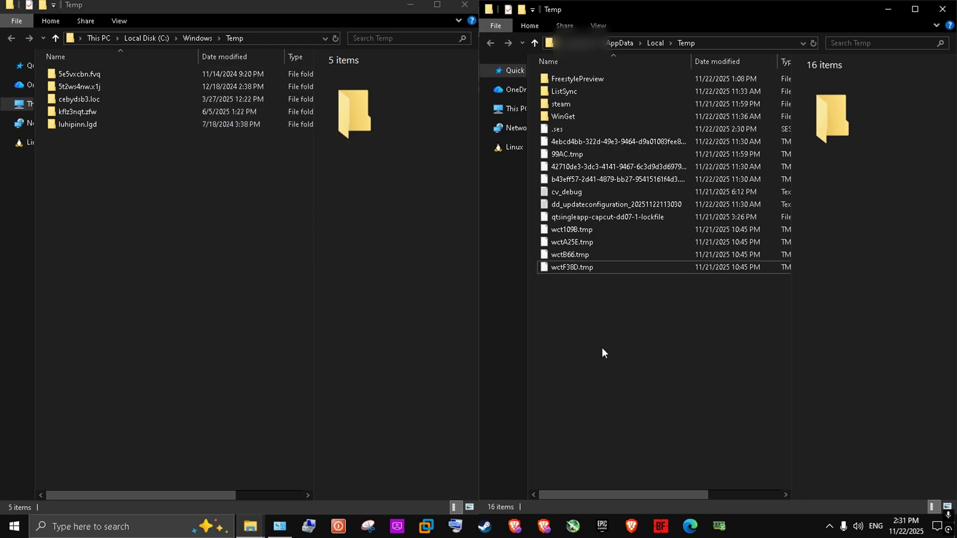
key(ctrl+a)
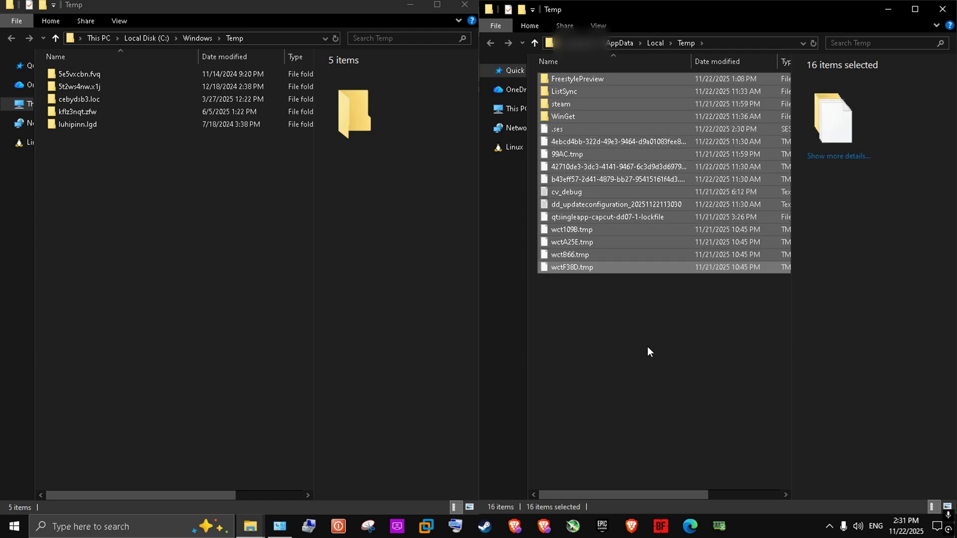
key(Delete)
click(403, 217)
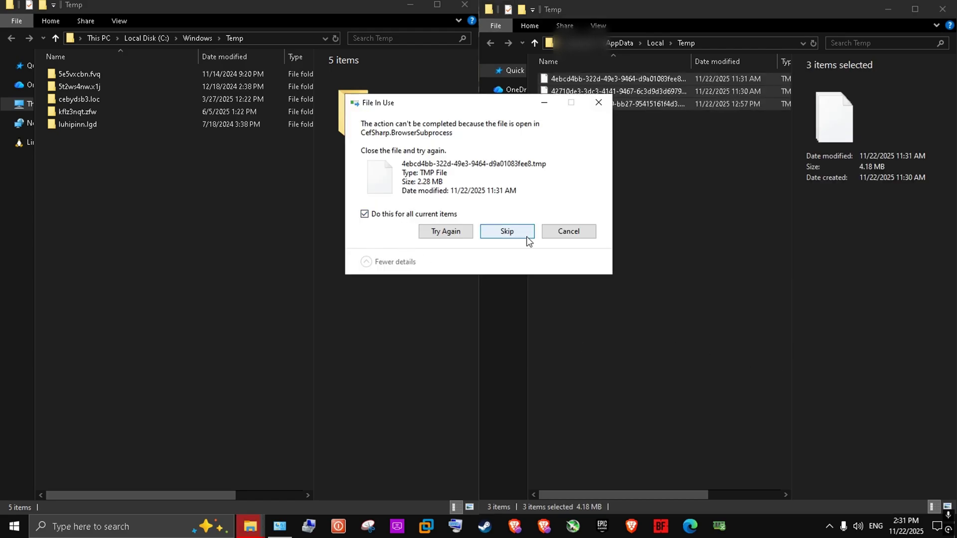
click(506, 232)
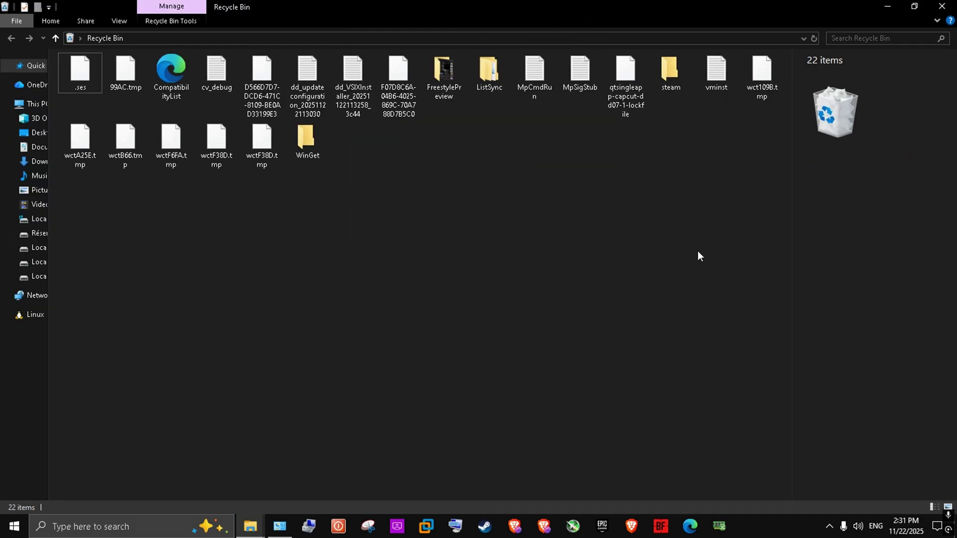
Permanently delete all 22 items in the Recycle Bin
drag(752, 267, 76, 51)
right_click(86, 74)
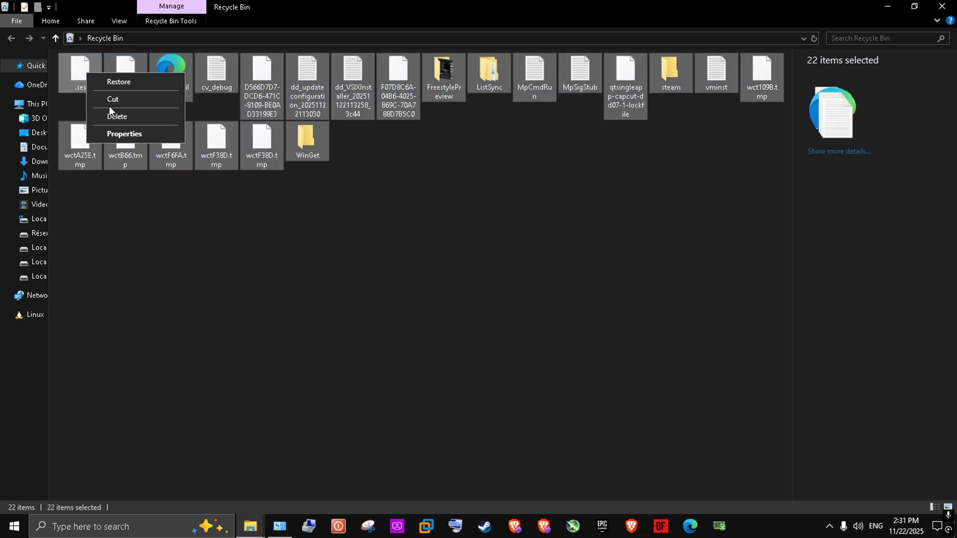
click(133, 116)
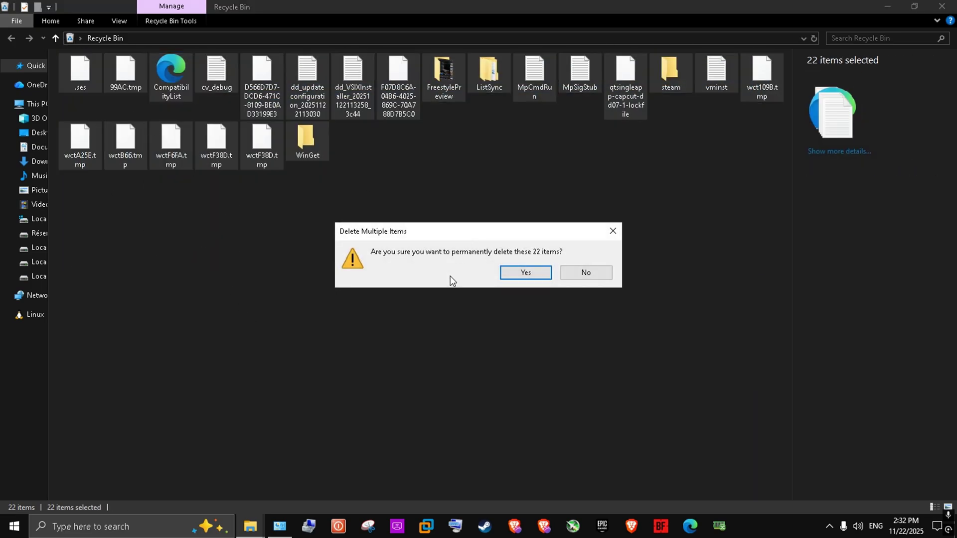
click(516, 273)
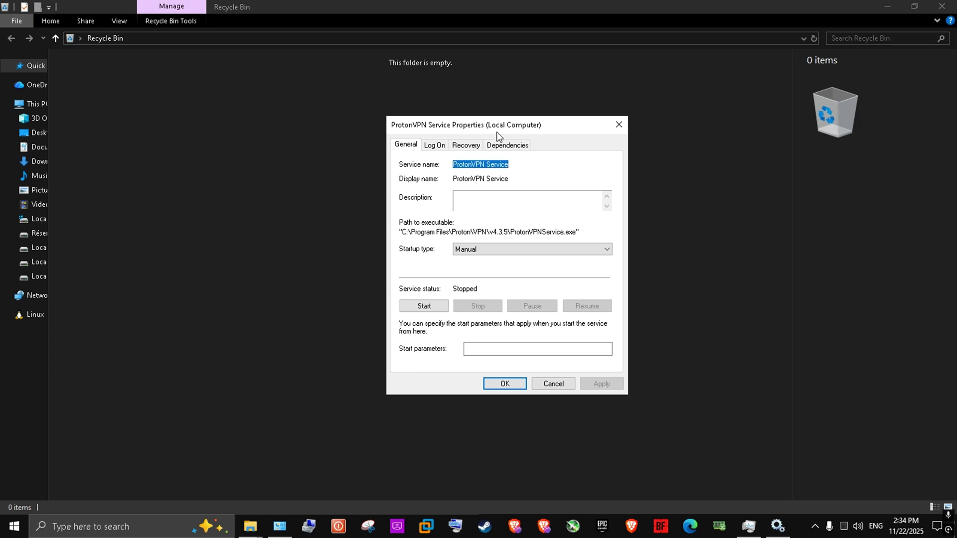
Set the ProtonVPN Service startup type to Manual, apply it and close with OK
click(472, 250)
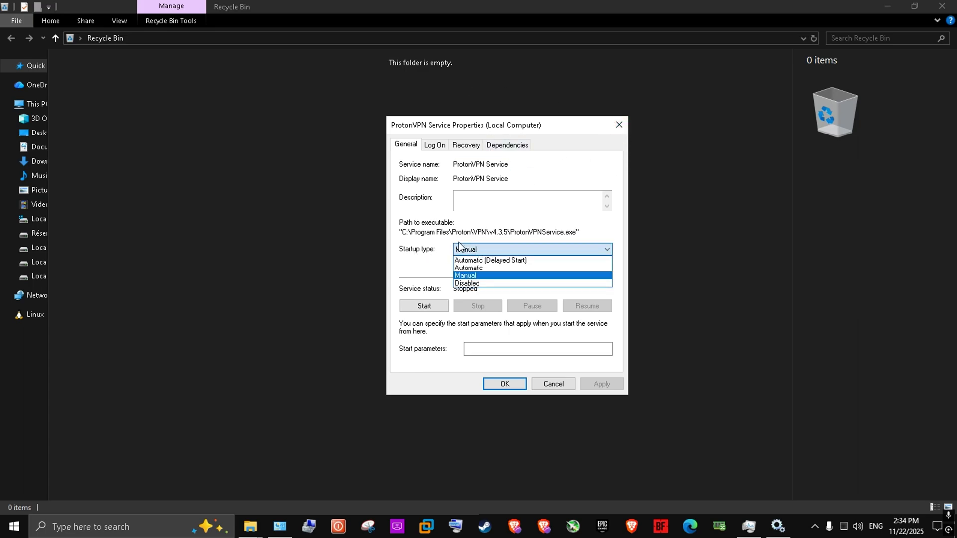
click(478, 275)
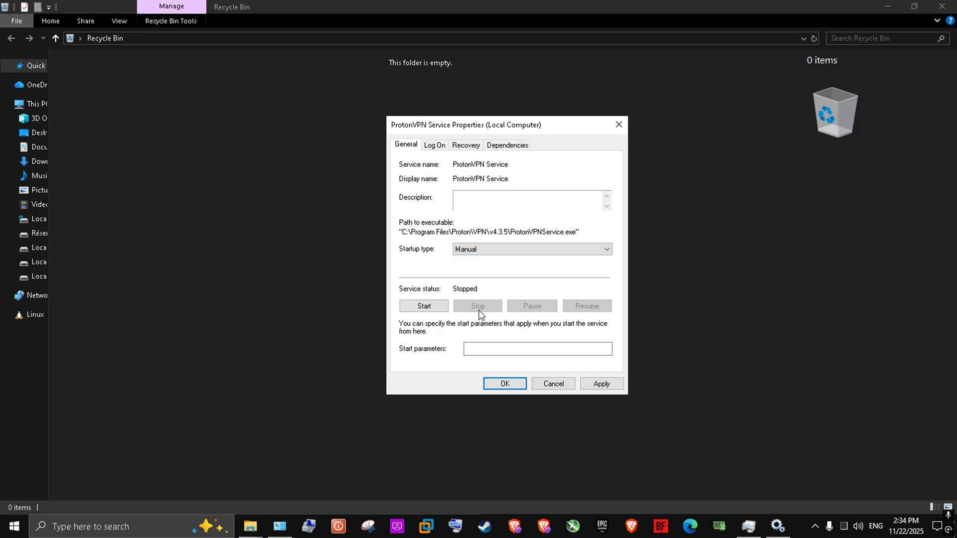
click(602, 385)
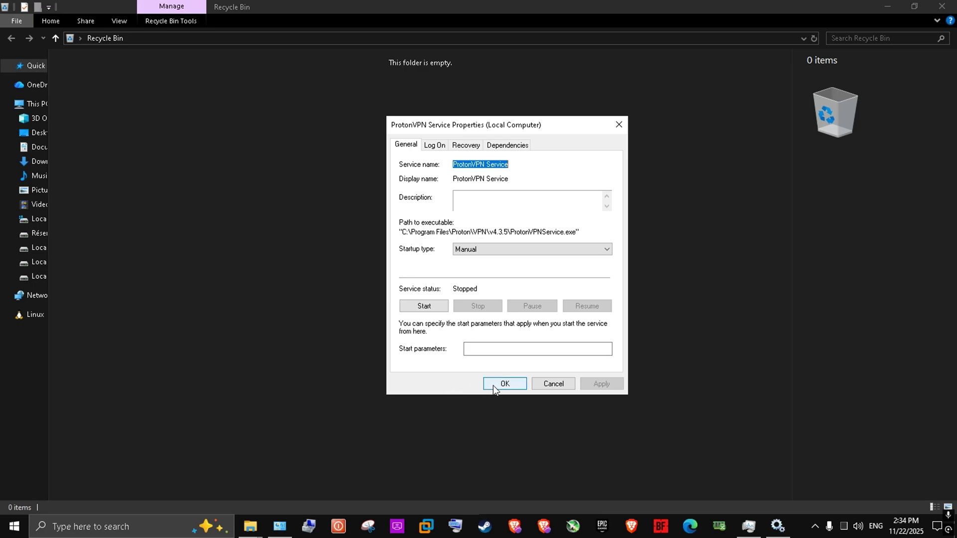
click(493, 384)
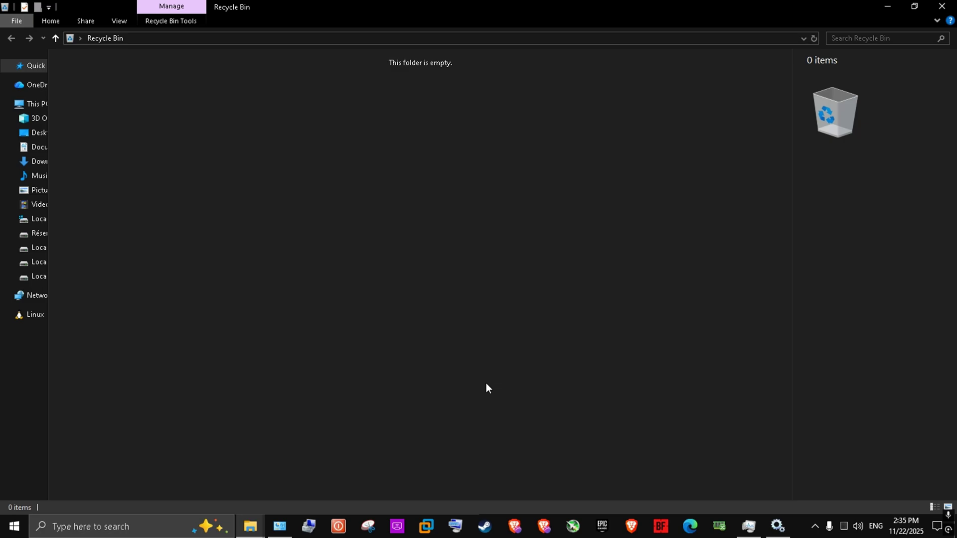